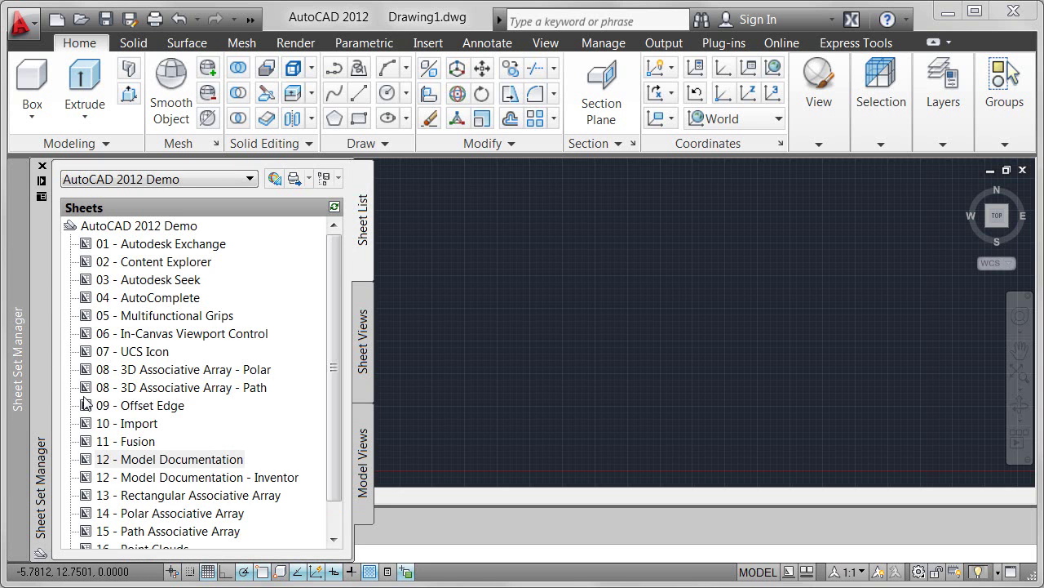
# - Open the 12 - Model Documentation sheet, inspect the bell housing from other sides in model space, and return to the Model Documentation layout
pyautogui.doubleClick(172, 461)
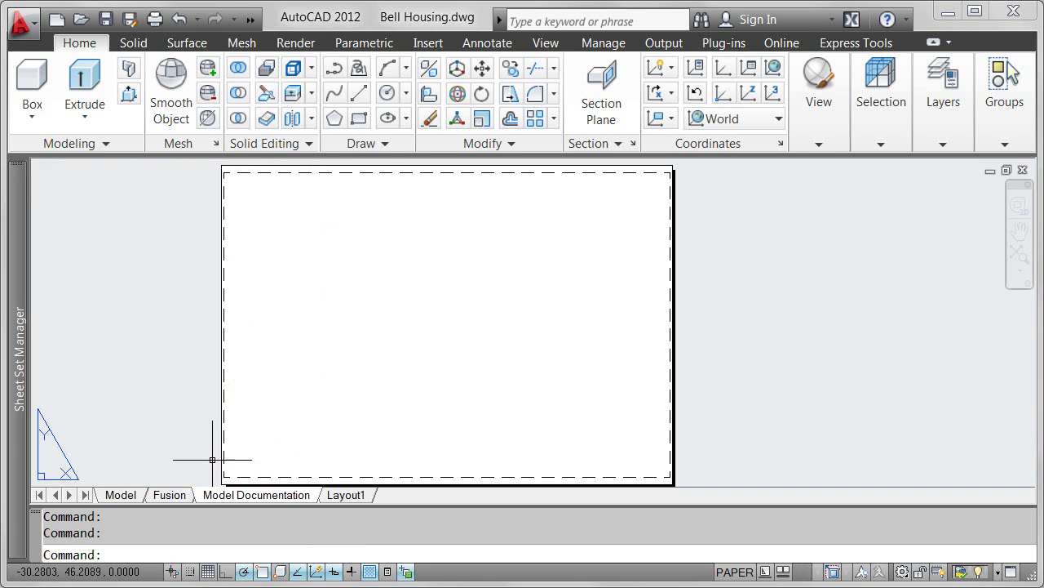
pyautogui.click(122, 495)
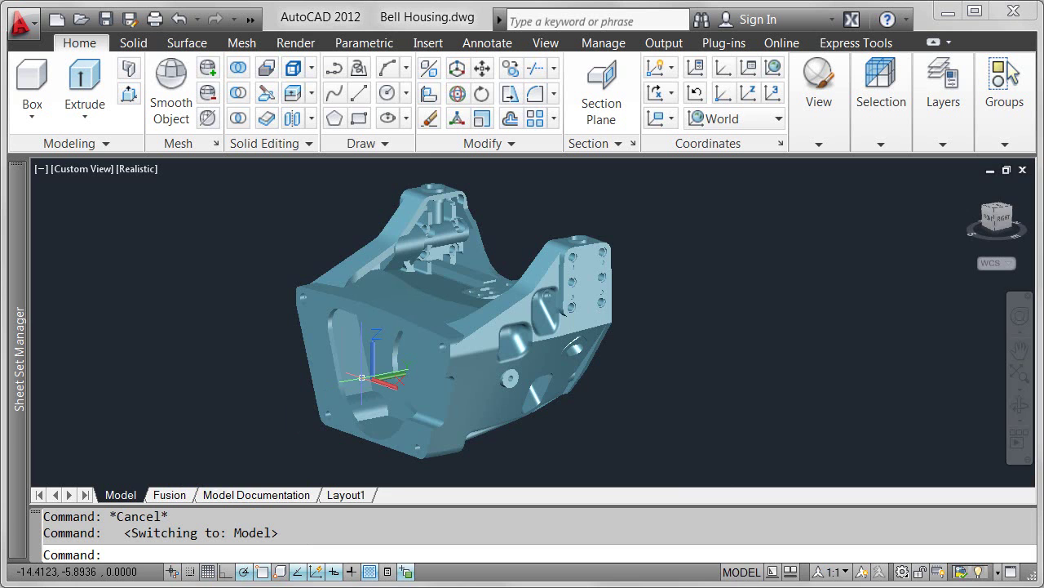
pyautogui.keyDown('shift'); pyautogui.moveTo(506, 375); pyautogui.dragTo(792, 373, button='middle'); pyautogui.keyUp('shift')
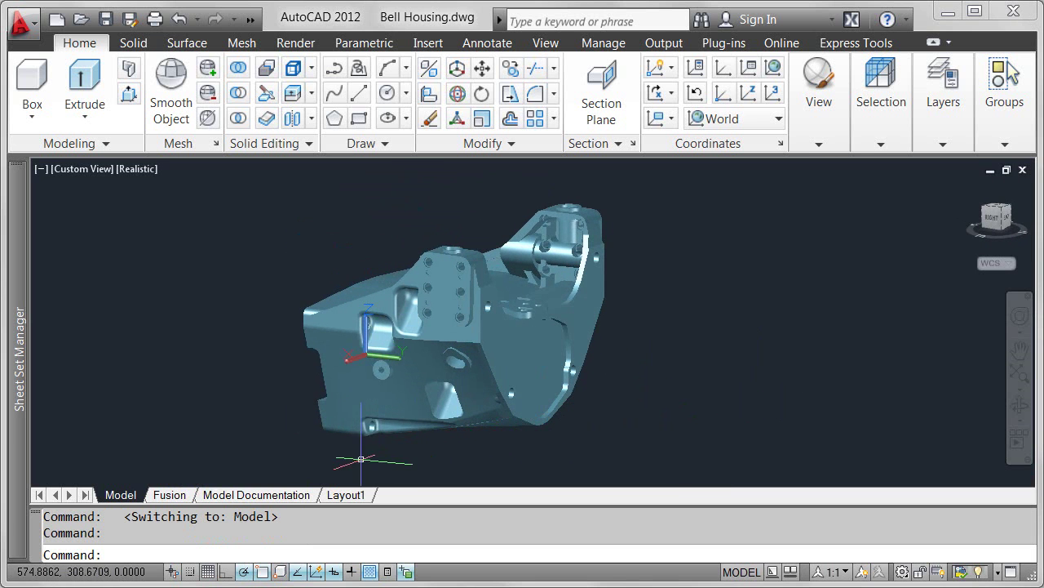
pyautogui.click(256, 495)
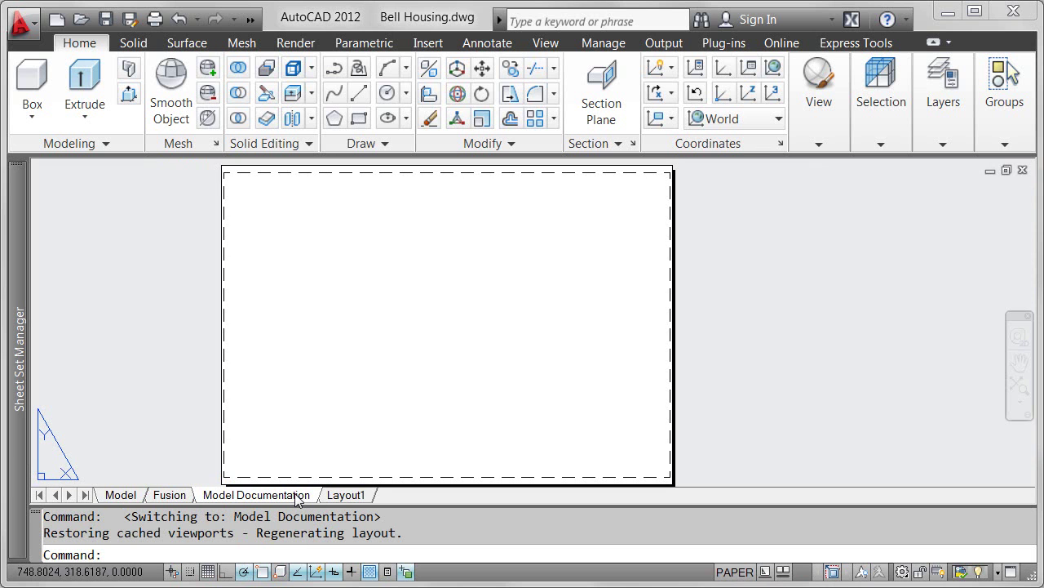
# - Place a base view of the bell housing near the middle of the sheet at a scale of 0.5
pyautogui.click(487, 44)
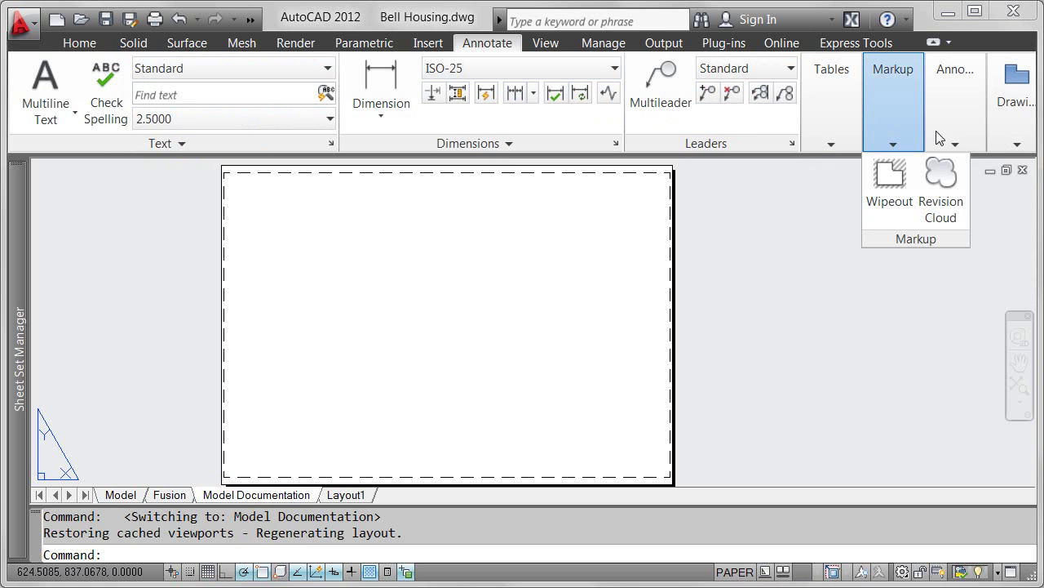
pyautogui.moveTo(1017, 152)
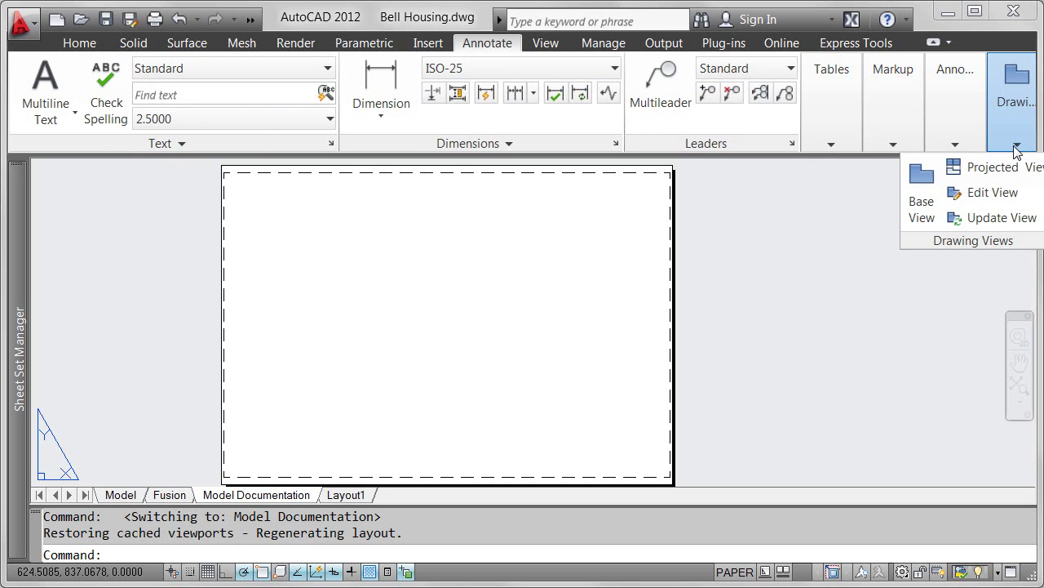
pyautogui.click(927, 191)
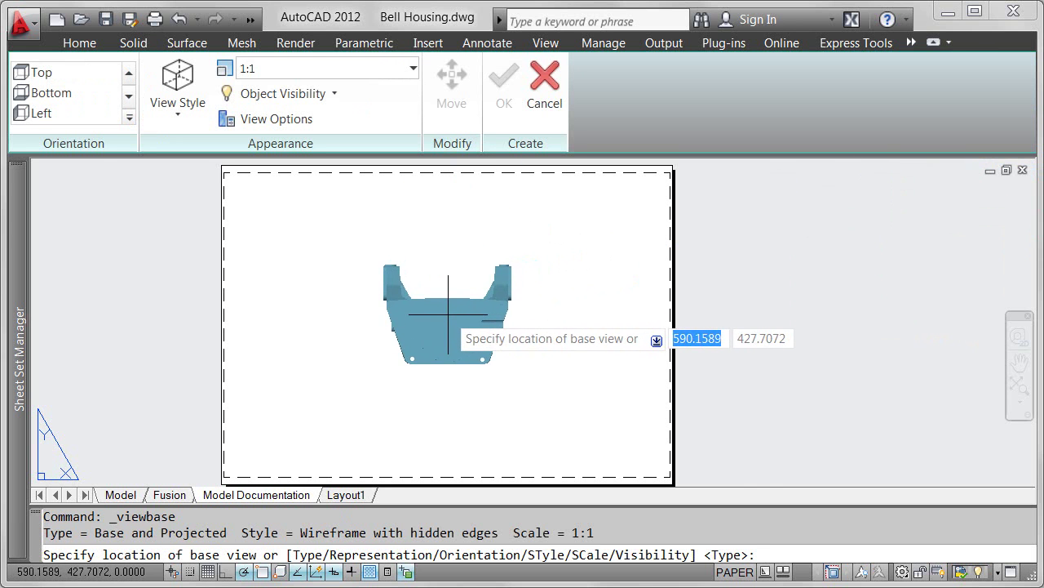
pyautogui.click(448, 315)
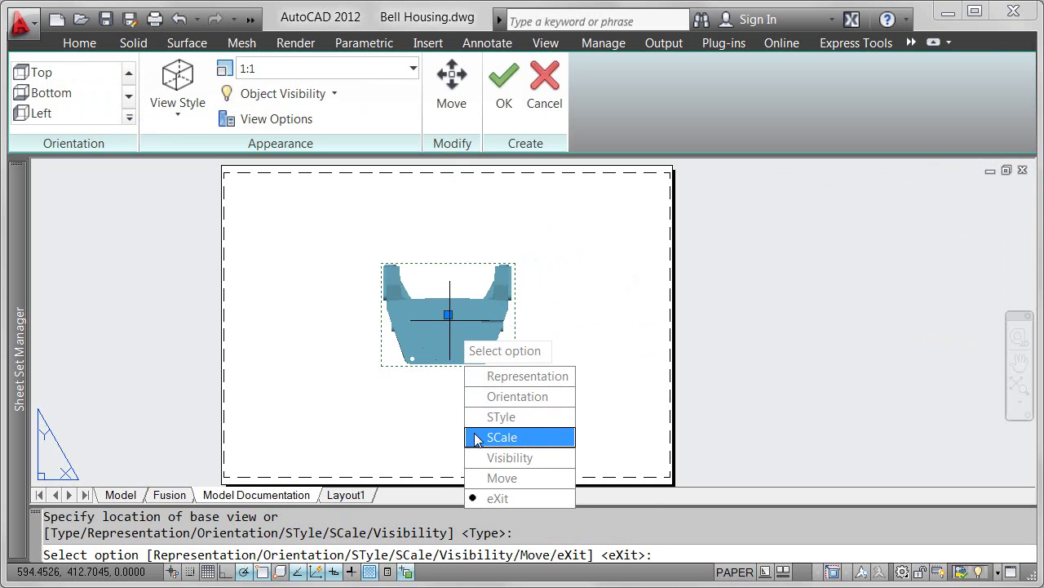
pyautogui.click(478, 438)
pyautogui.write('.5')
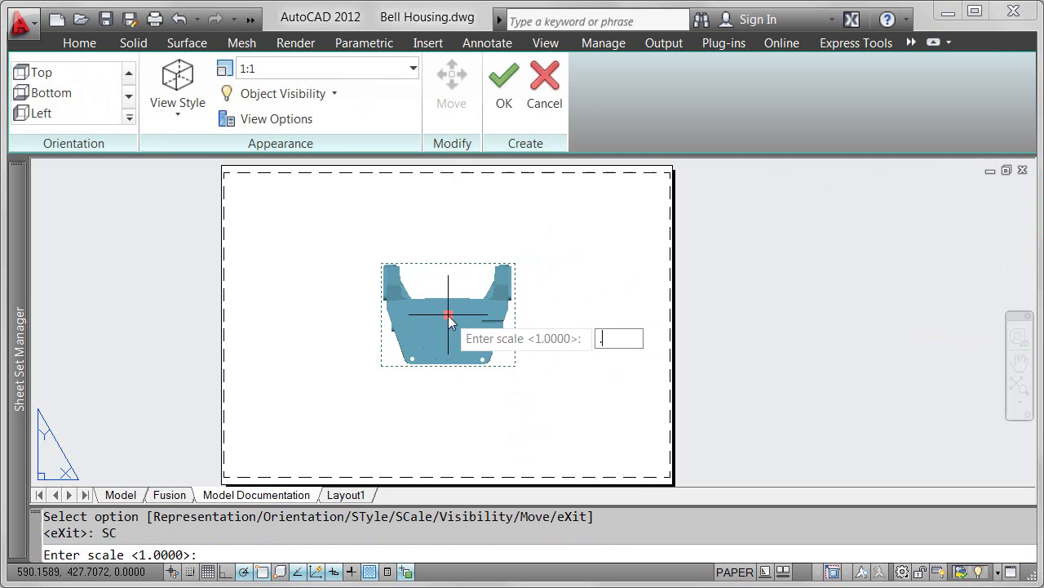
pyautogui.press('Return')
pyautogui.press('Return')
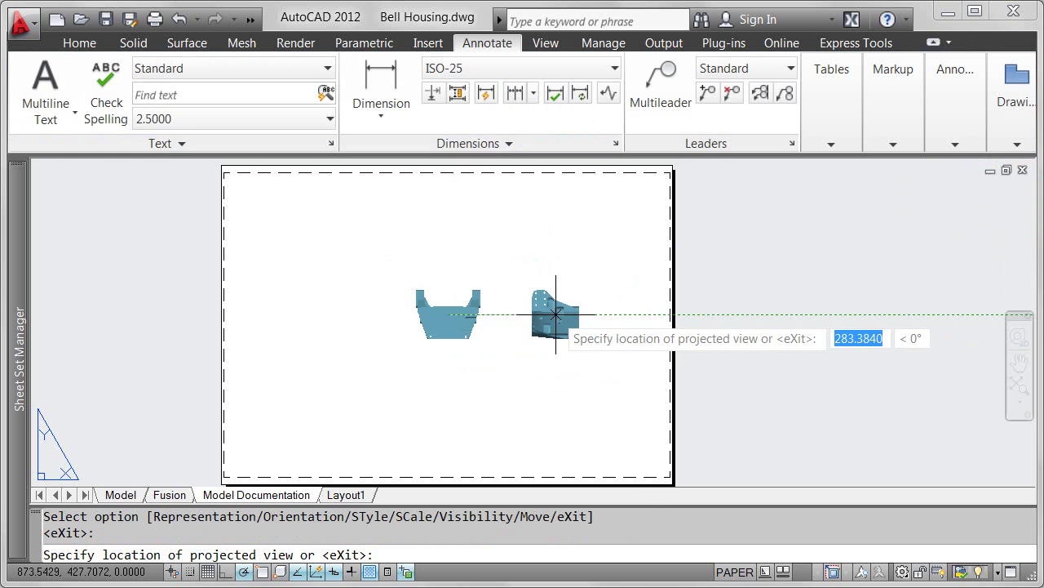
# - Place projected views to the right of and below the base view, plus an isometric view diagonally below right
pyautogui.click(554, 314)
pyautogui.click(457, 402)
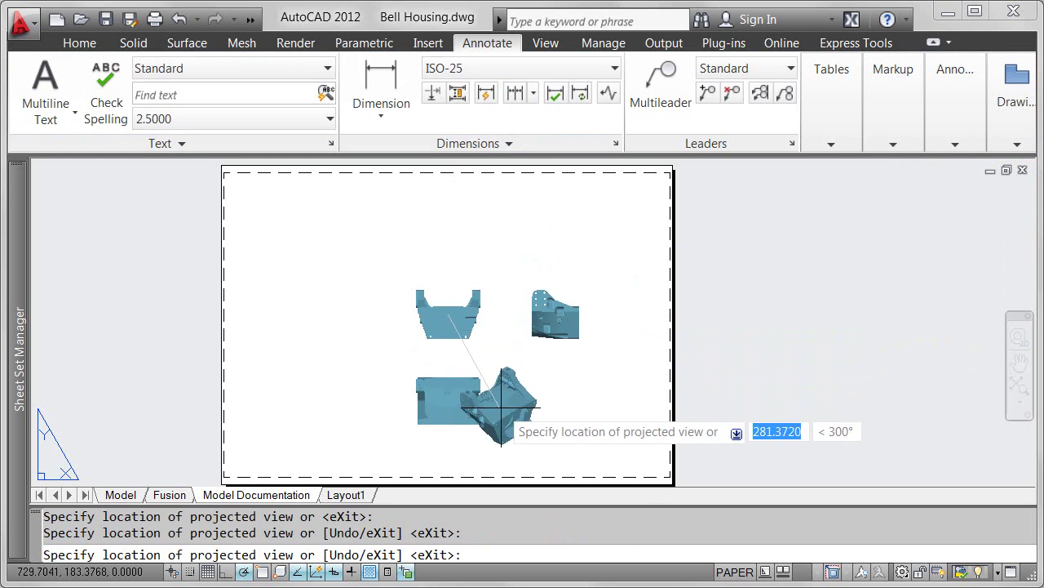
pyautogui.click(541, 398)
pyautogui.press('Return')
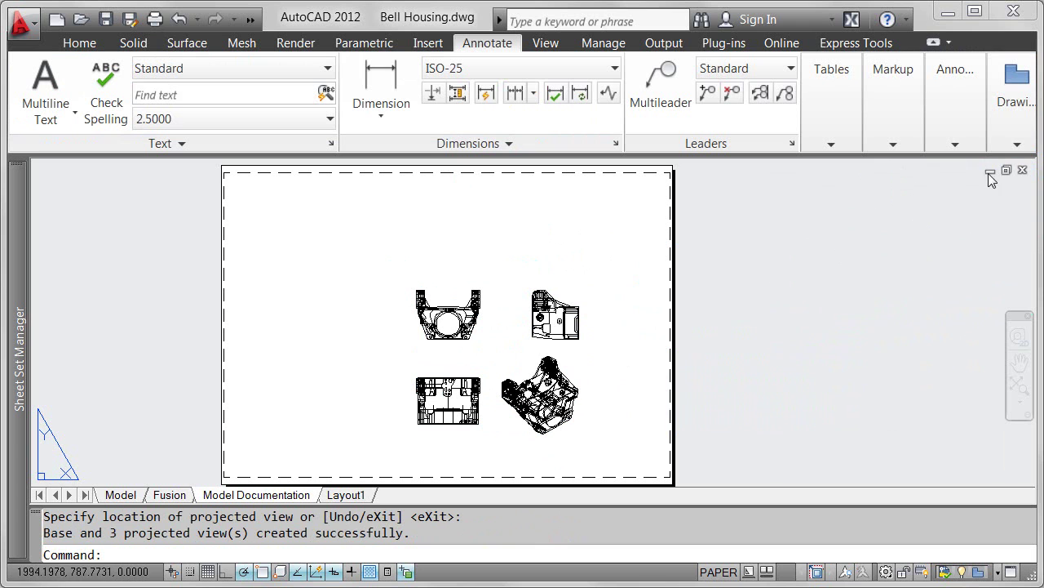
# - Project five more views from the base view: above, to its left, and isometrics at lower left, upper left and upper right
pyautogui.click(1017, 144)
pyautogui.click(957, 179)
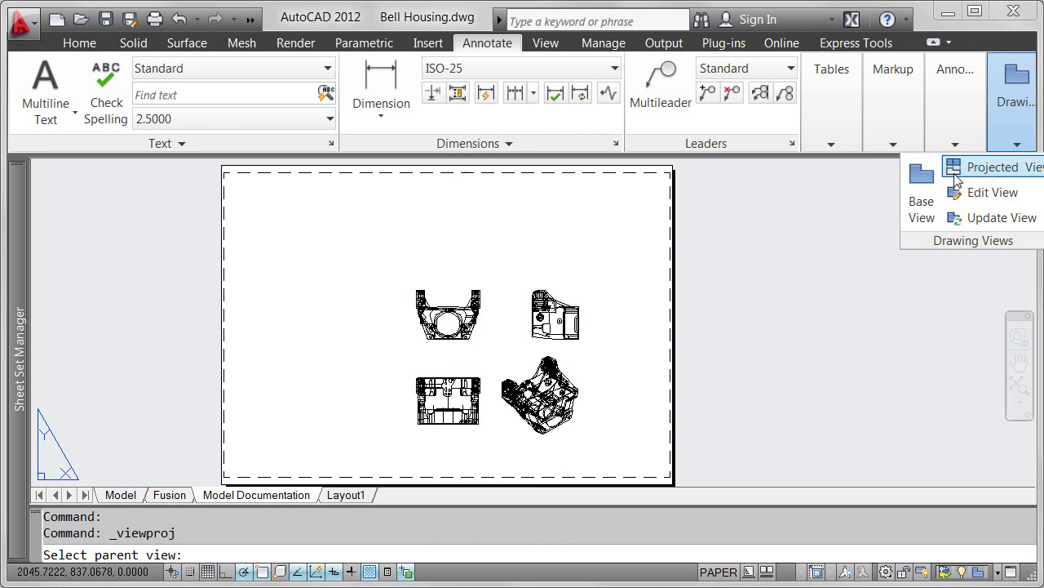
pyautogui.click(448, 318)
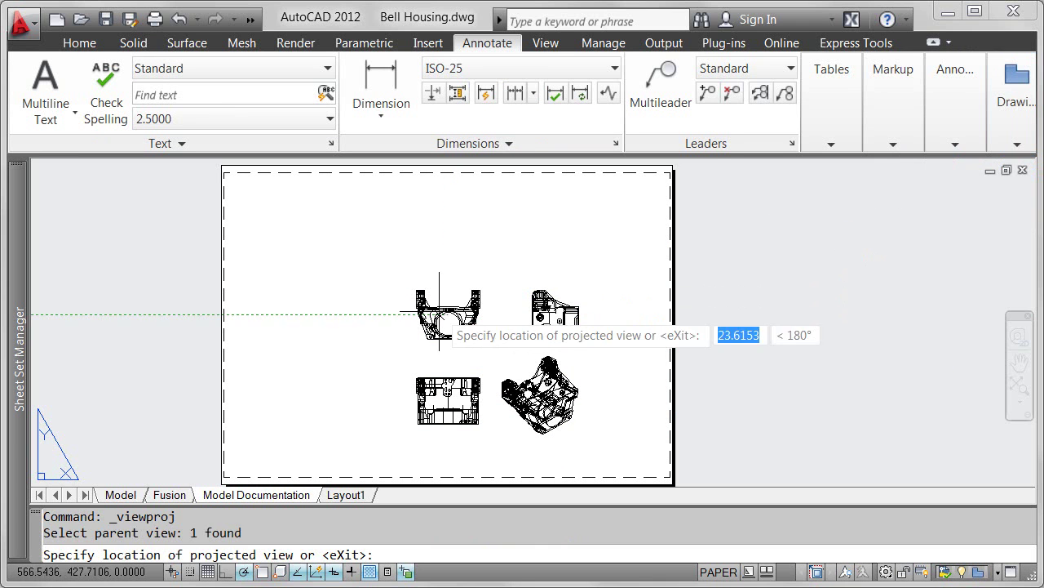
pyautogui.click(448, 230)
pyautogui.click(336, 313)
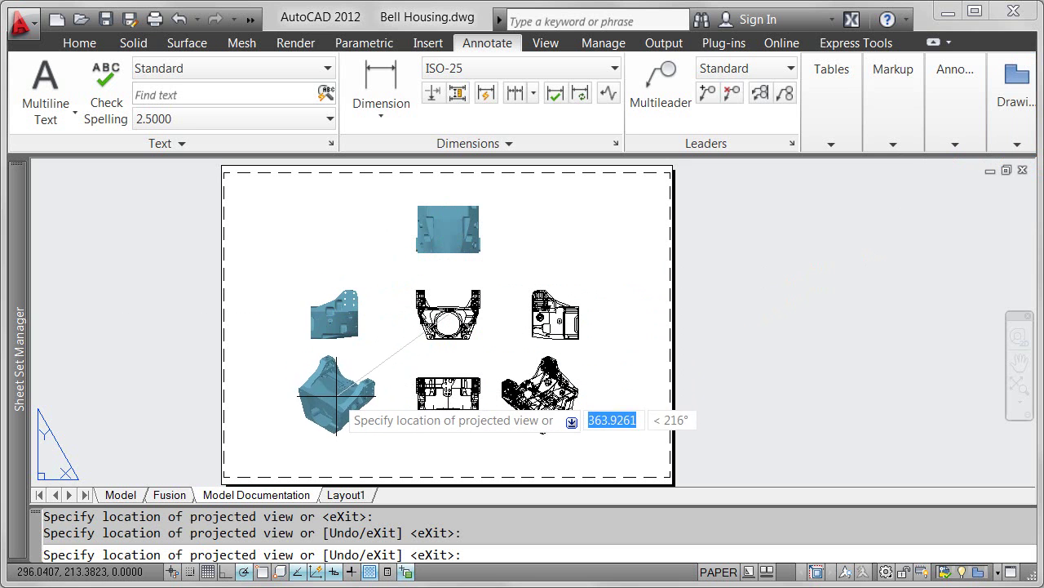
pyautogui.click(336, 396)
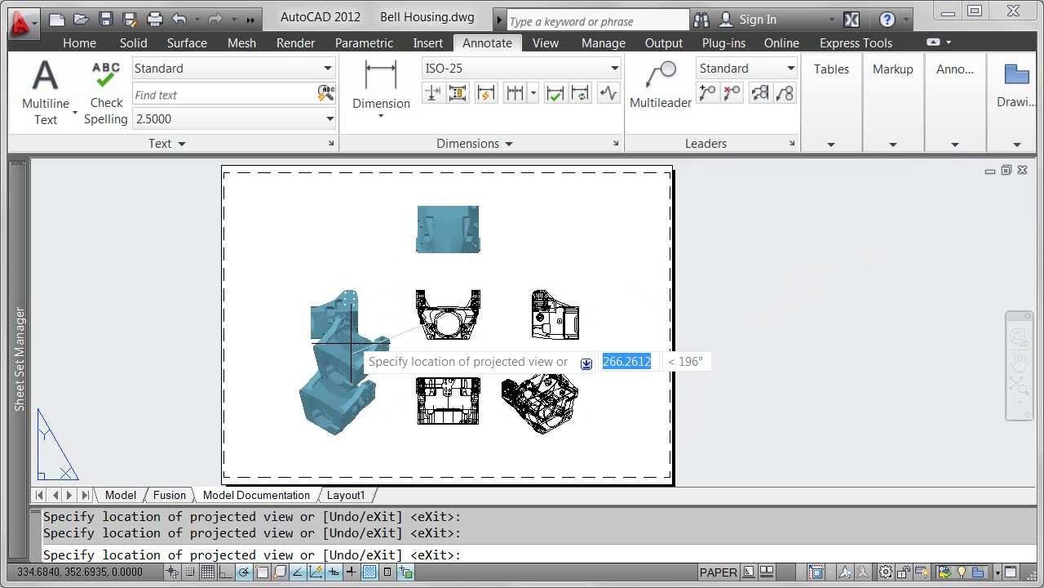
pyautogui.click(373, 243)
pyautogui.click(539, 196)
pyautogui.press('Return')
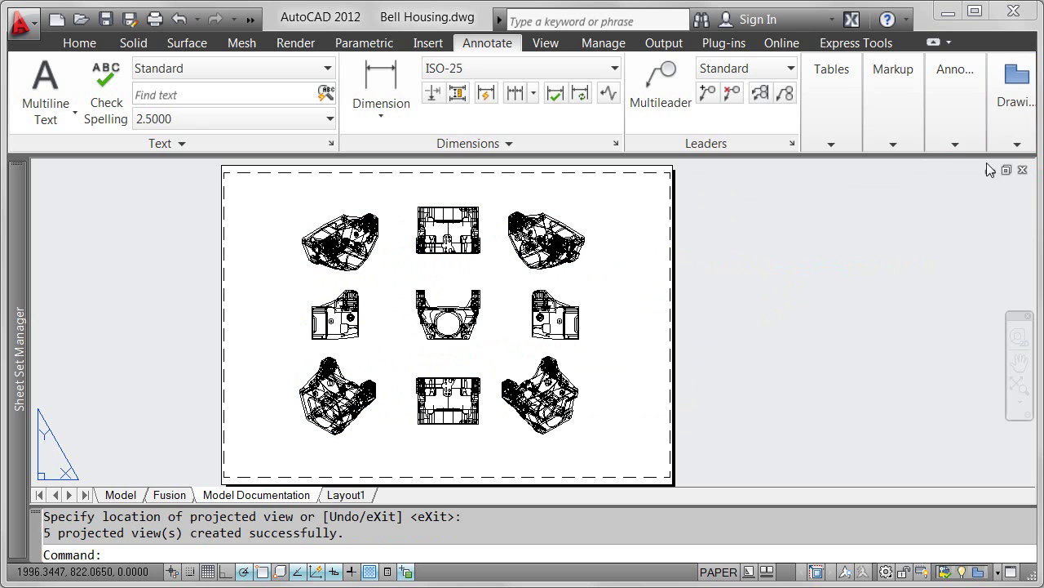
# - Project another view from the side view right of the base view, placing it near the sheet's right edge
pyautogui.click(1017, 143)
pyautogui.click(991, 167)
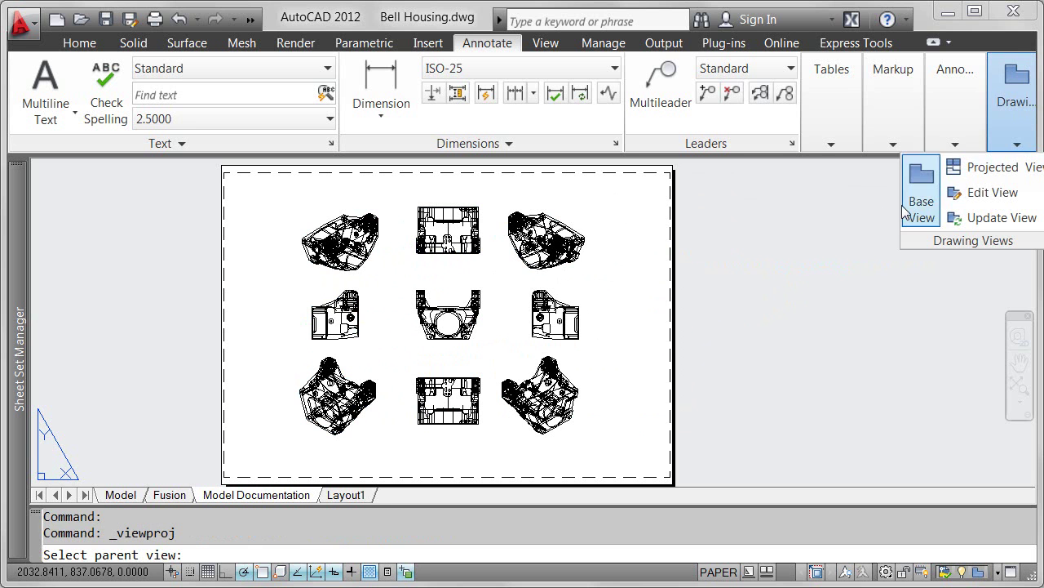
pyautogui.click(571, 313)
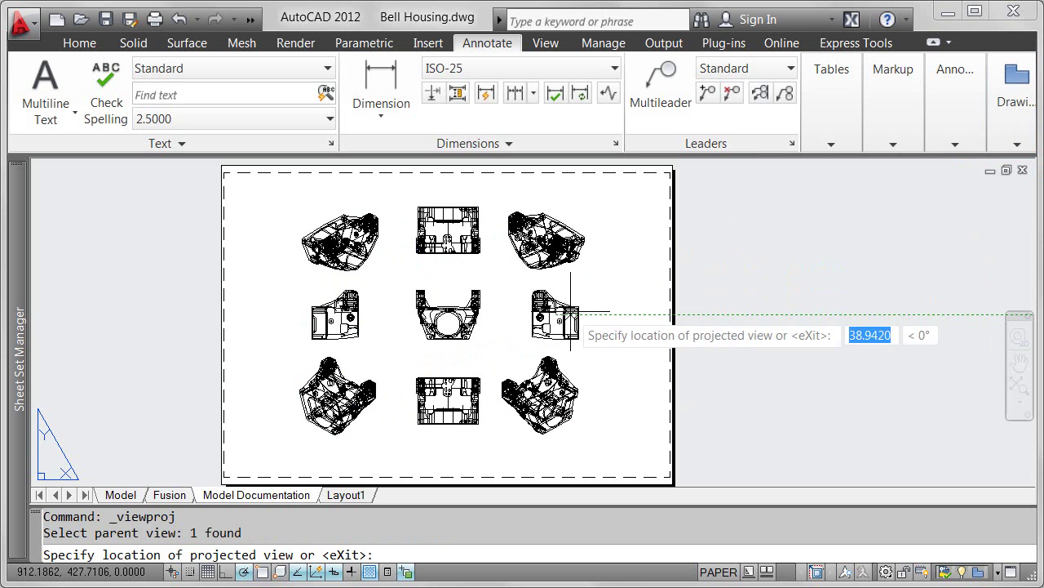
pyautogui.click(624, 314)
pyautogui.press('Return')
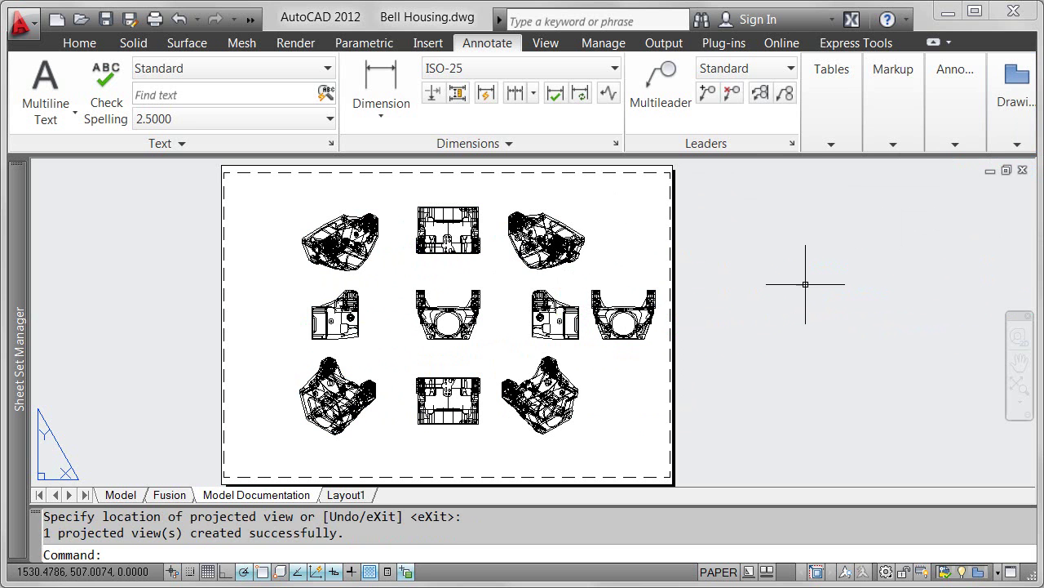
# - Set the drafting standard's projection type for new drawing views to third angle
pyautogui.click(1017, 143)
pyautogui.click(996, 249)
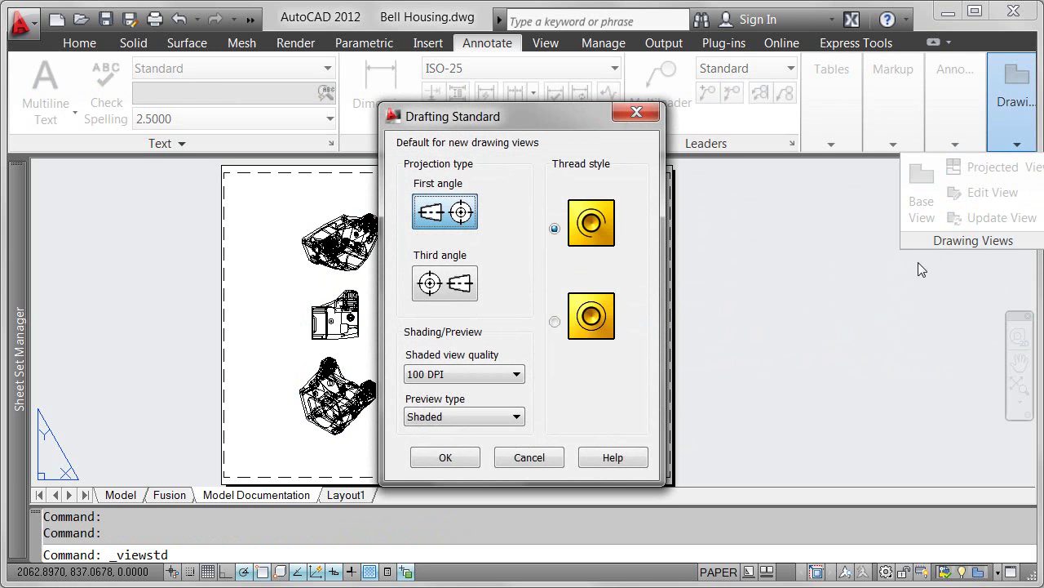
pyautogui.click(453, 282)
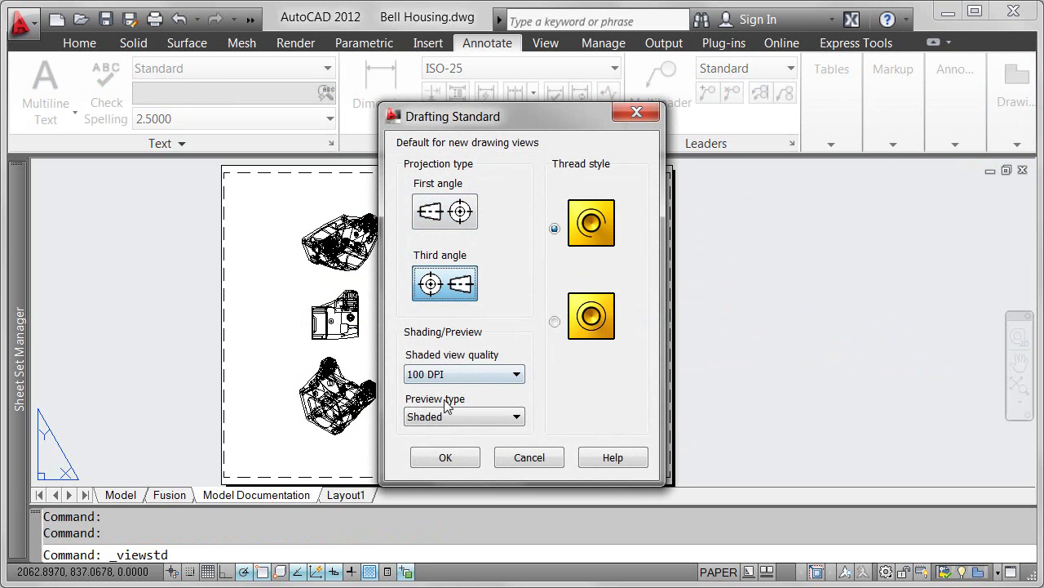
pyautogui.click(444, 455)
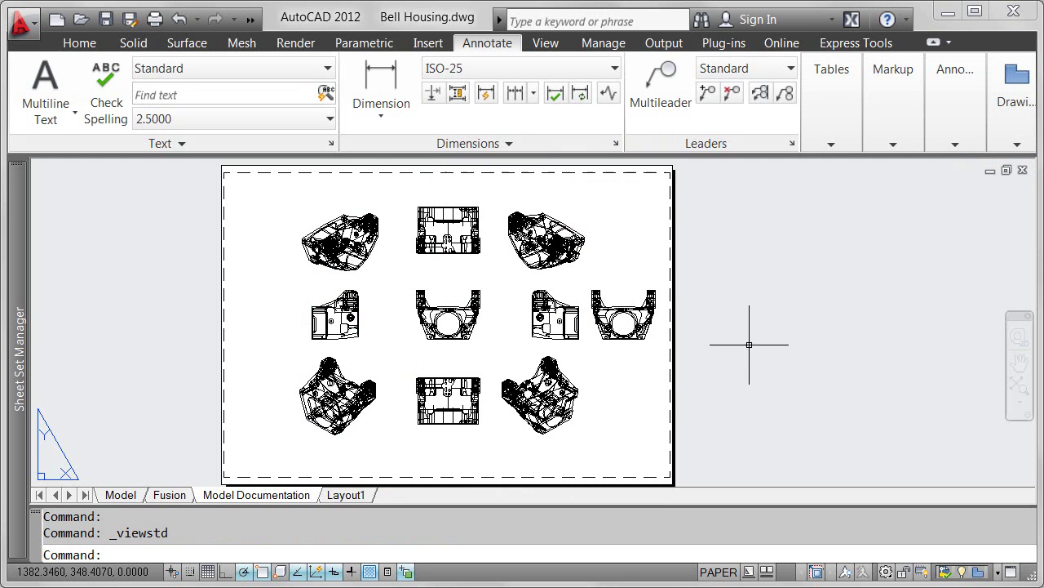
# - Project a side view from the central base view and place it near the sheet's left edge
pyautogui.click(1017, 143)
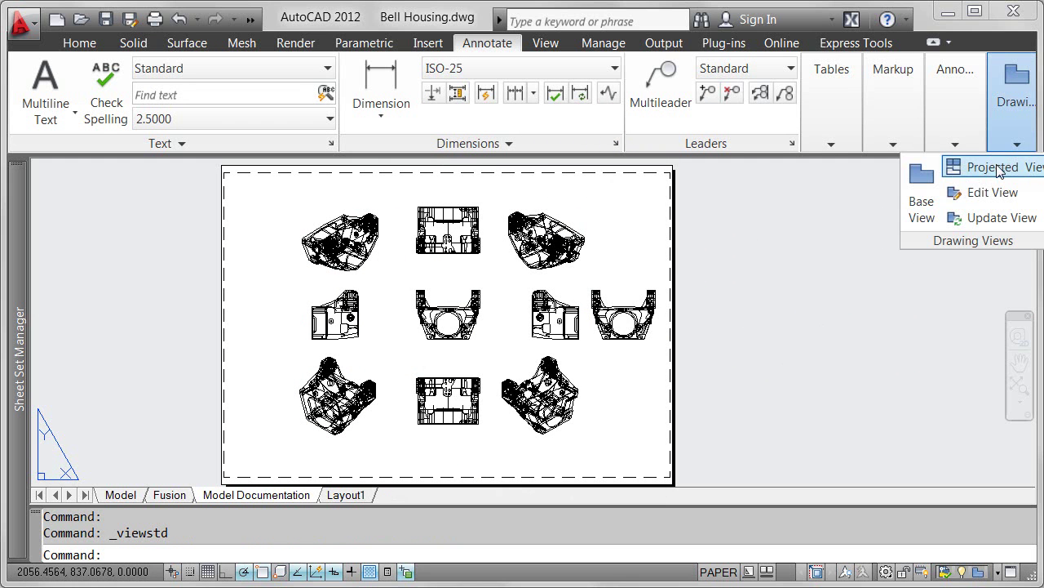
pyautogui.click(993, 166)
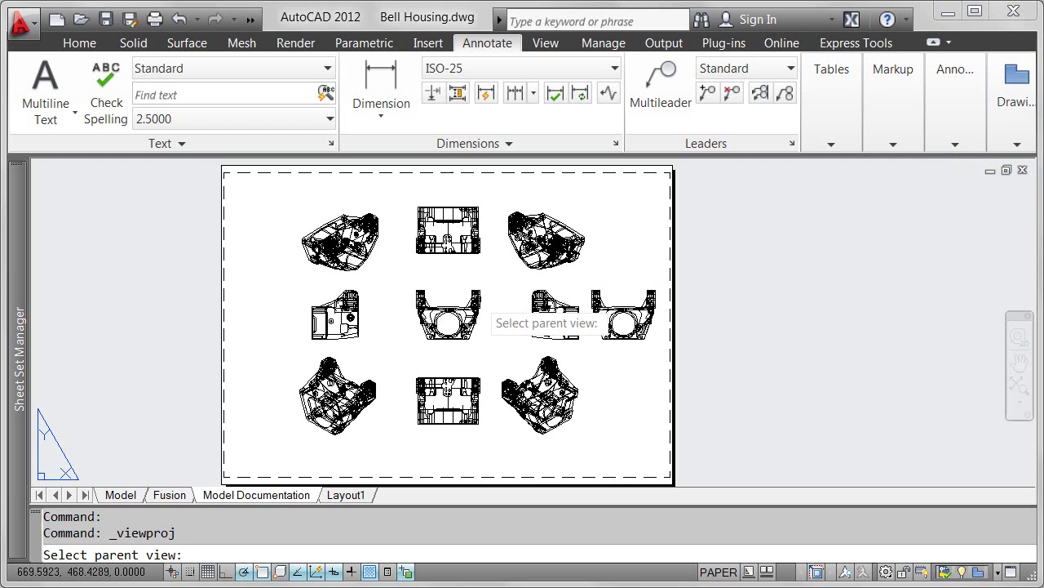
pyautogui.click(479, 301)
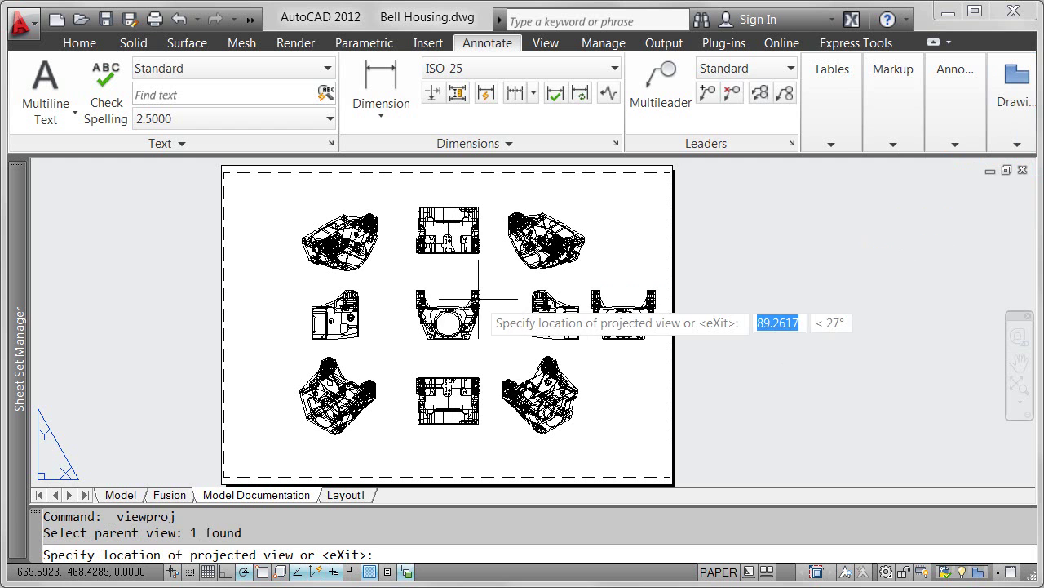
pyautogui.click(261, 314)
pyautogui.press('Return')
# - Erase the projected view near the sheet's left edge
pyautogui.moveTo(289, 284); pyautogui.dragTo(253, 373)
pyautogui.rightClick(253, 373)
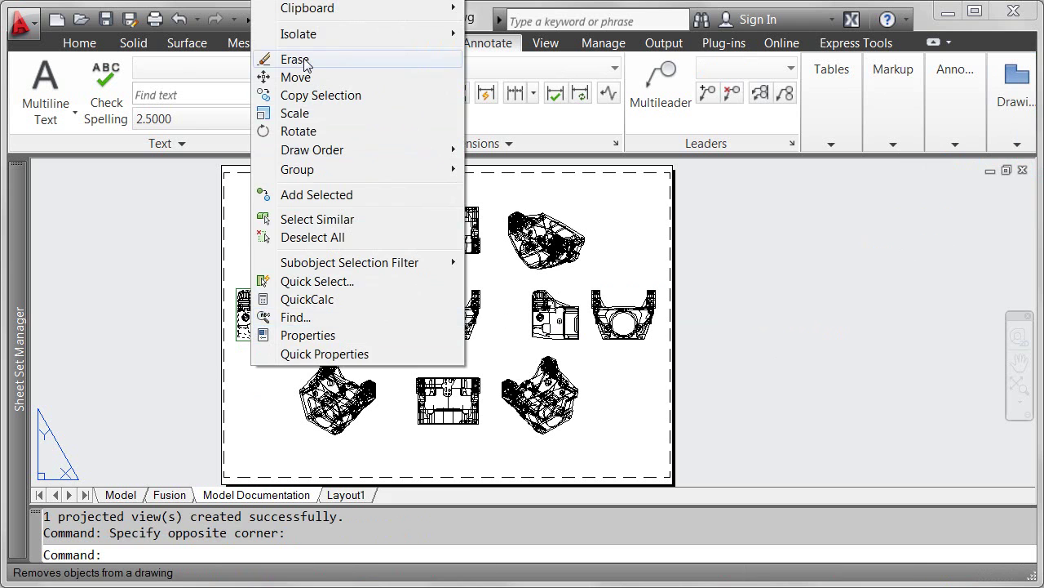
pyautogui.click(303, 62)
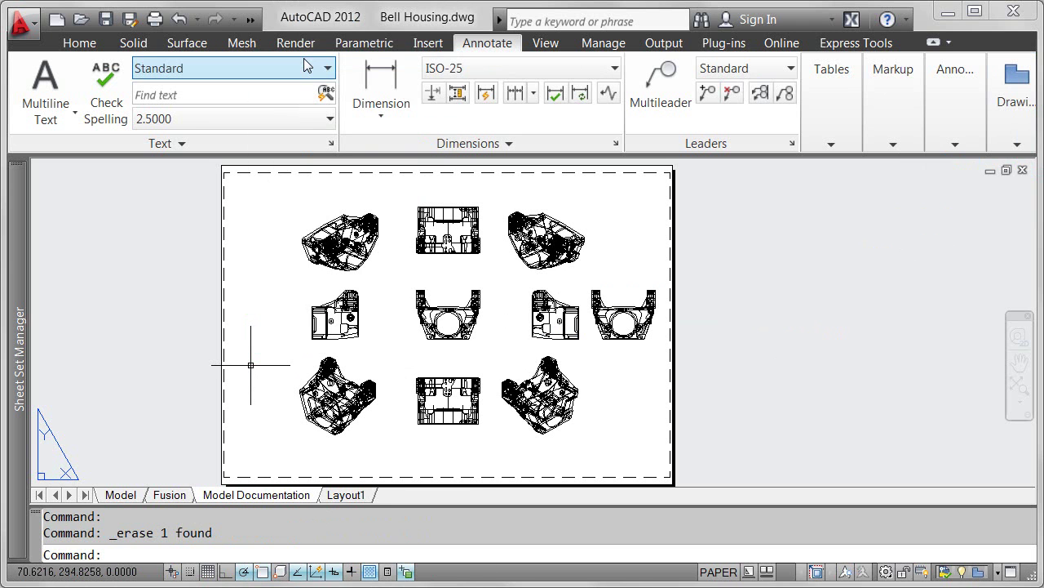
# - Move the central base view about 72 units to the left, then clear the selection
pyautogui.click(462, 253)
pyautogui.click(426, 304)
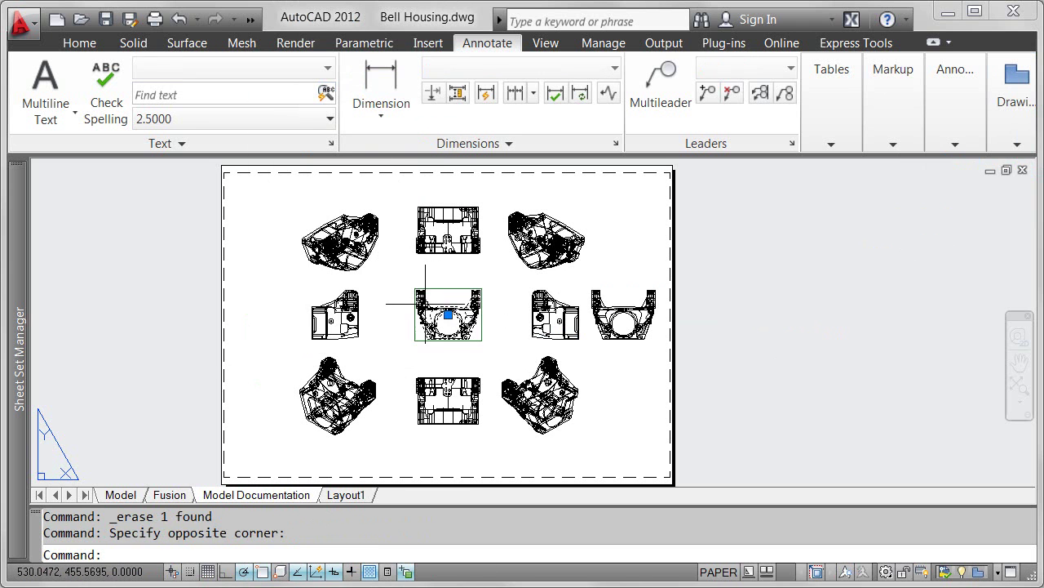
pyautogui.click(448, 312)
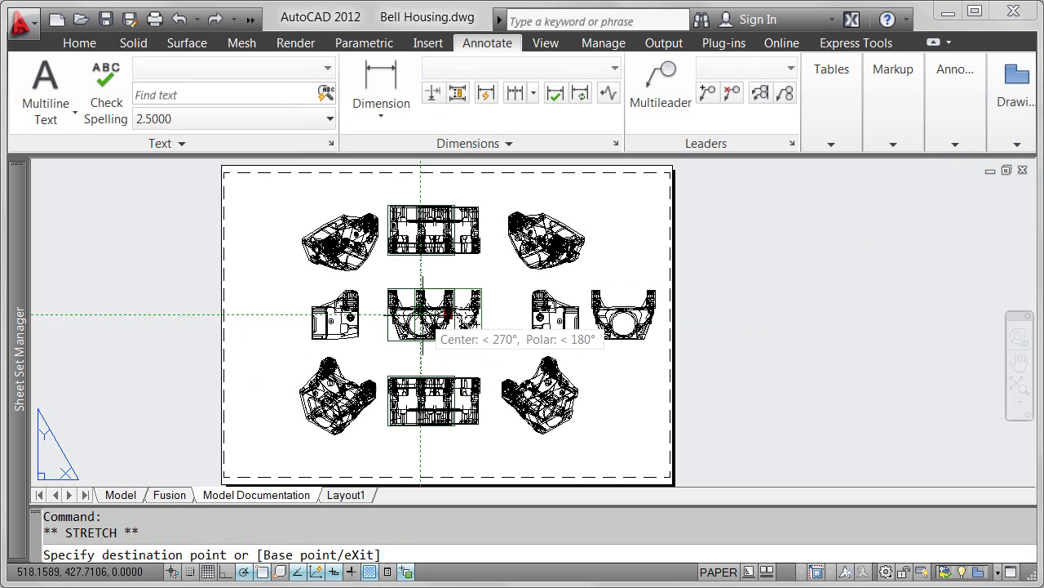
pyautogui.click(421, 312)
pyautogui.moveTo(422, 314)
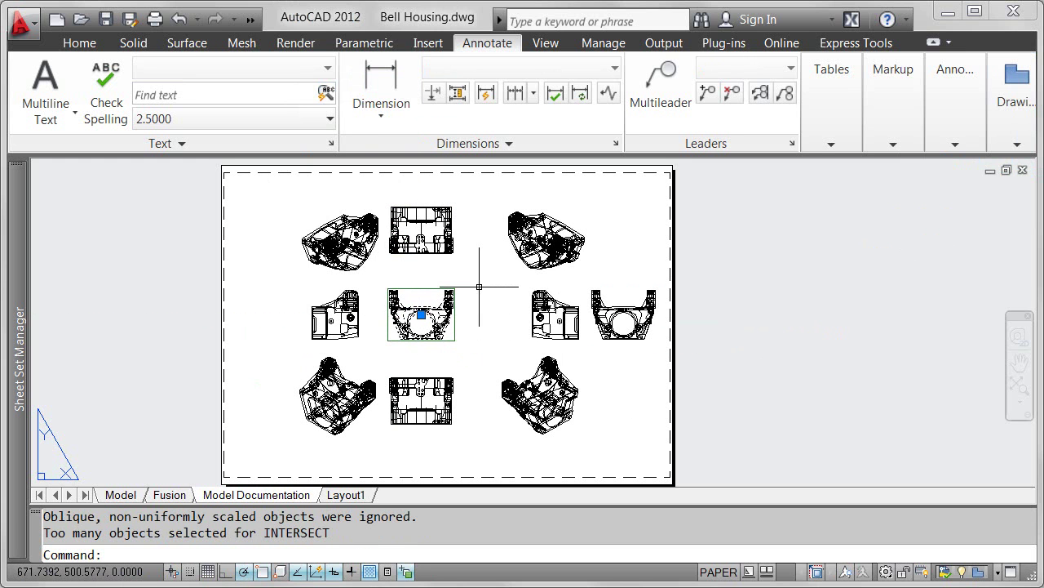
pyautogui.press('Escape')
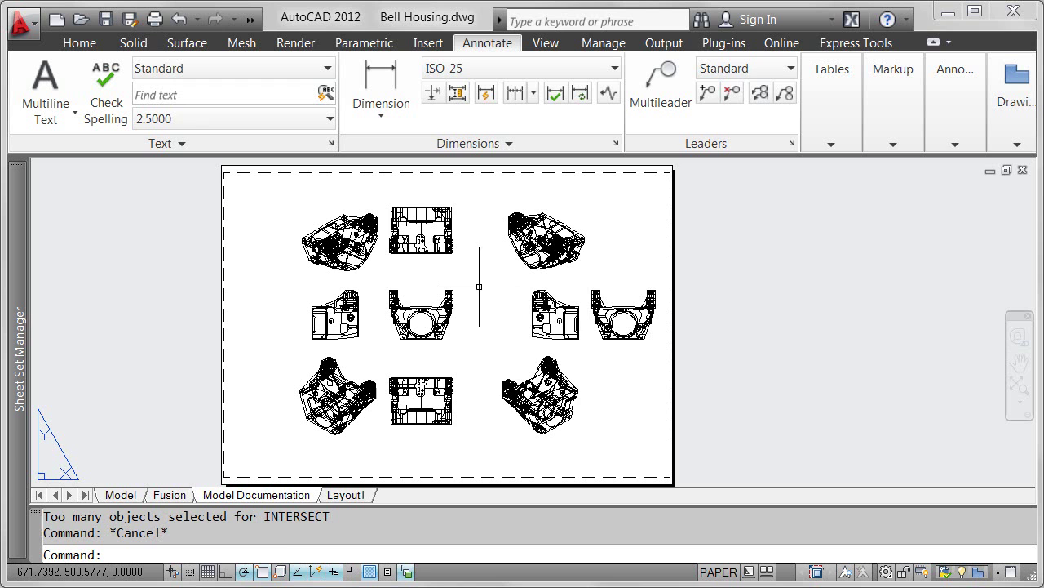
# - Break the alignment of the projected view directly above the base view
pyautogui.click(459, 281)
pyautogui.click(442, 249)
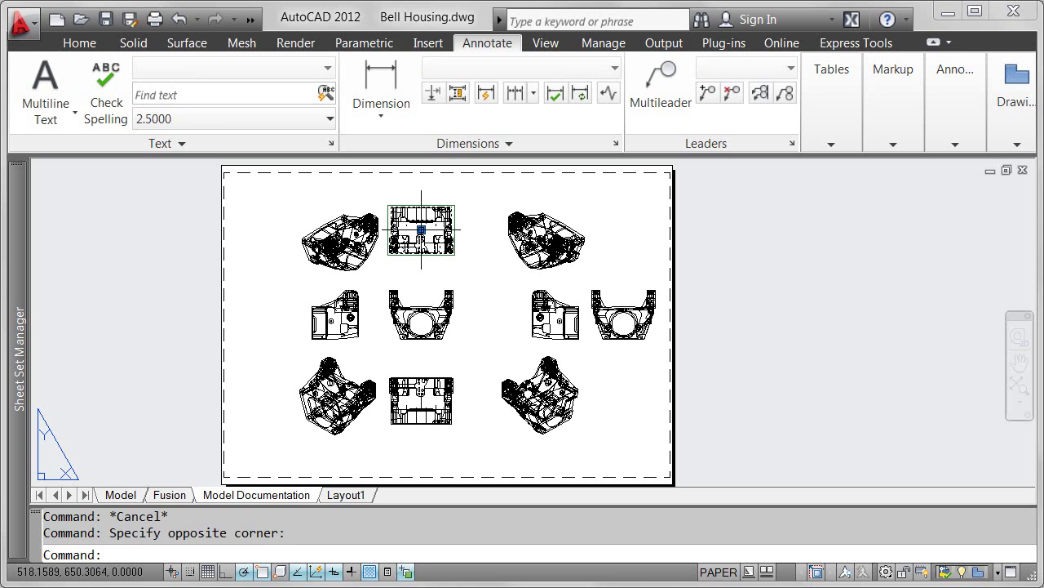
pyautogui.moveTo(421, 231)
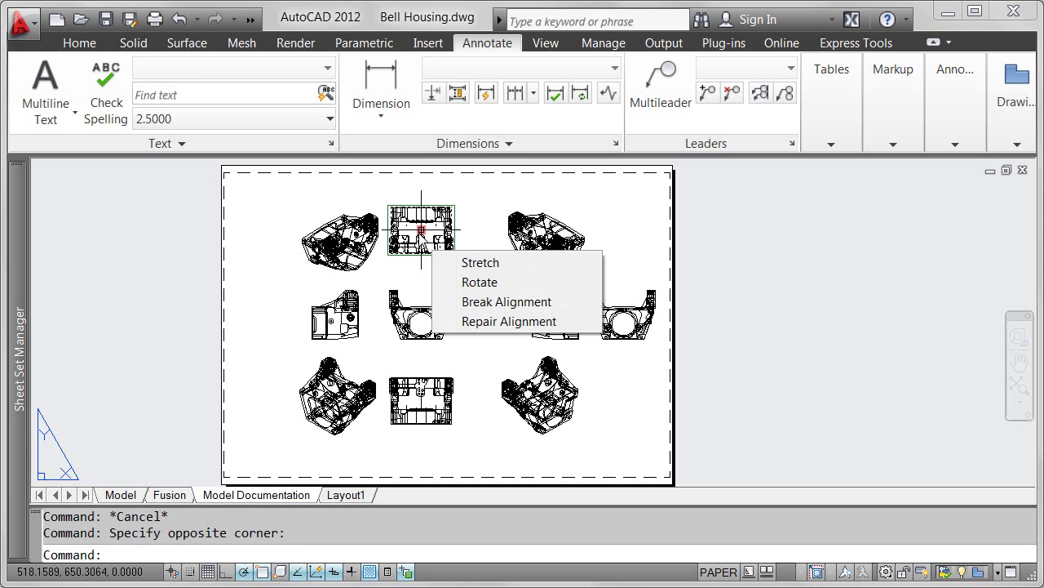
pyautogui.click(463, 304)
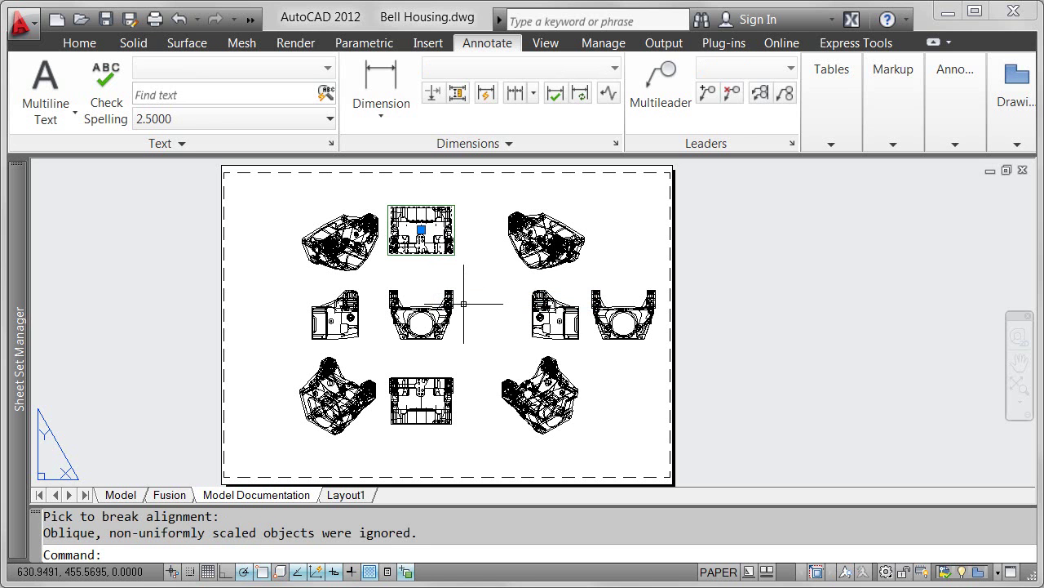
# - Move the central base view horizontally toward the side view on its right, then clear the selection
pyautogui.press('Escape')
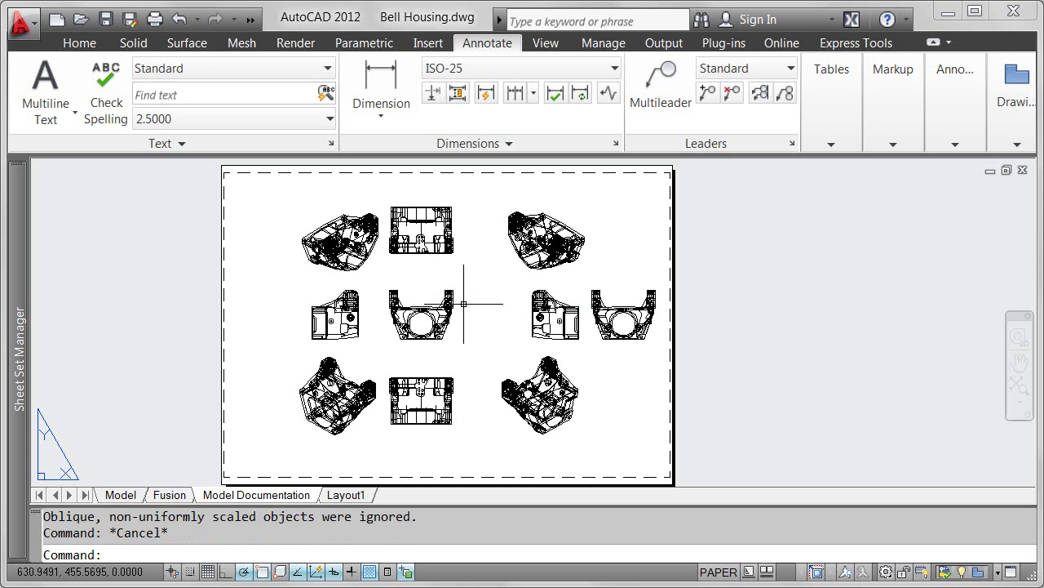
pyautogui.click(445, 310)
pyautogui.click(400, 300)
pyautogui.click(420, 314)
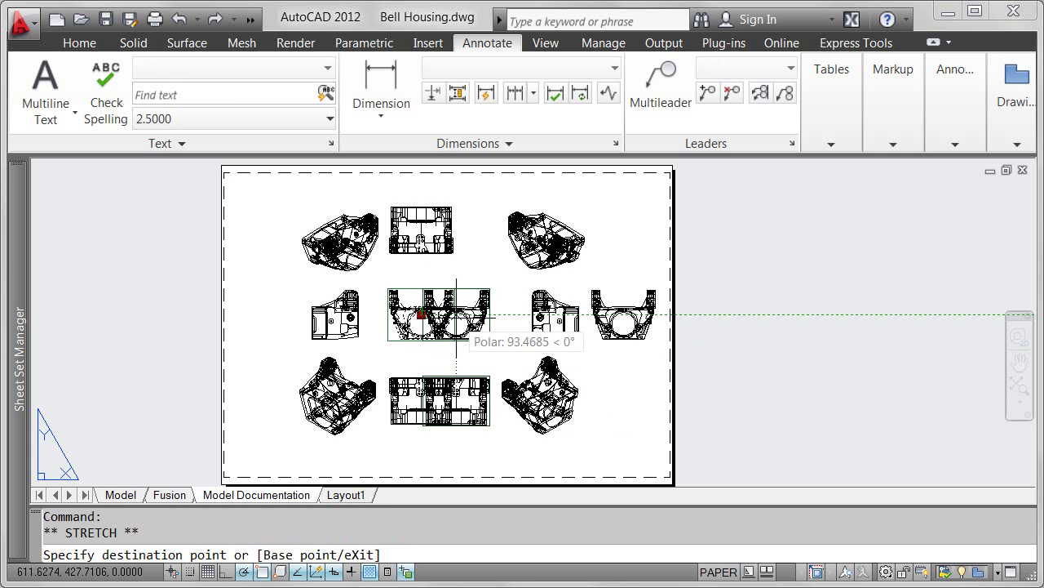
pyautogui.click(463, 314)
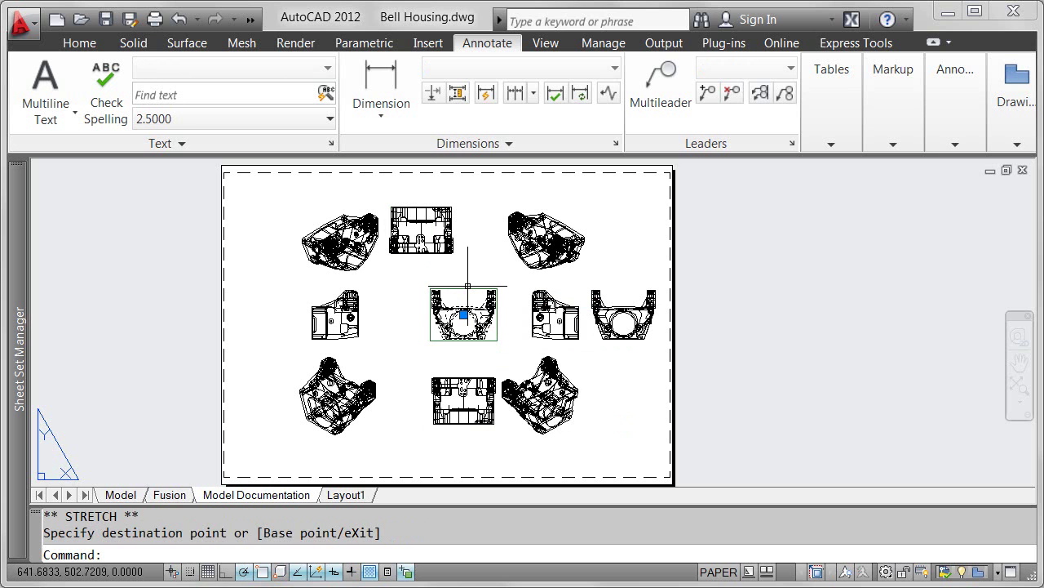
pyautogui.press('Escape')
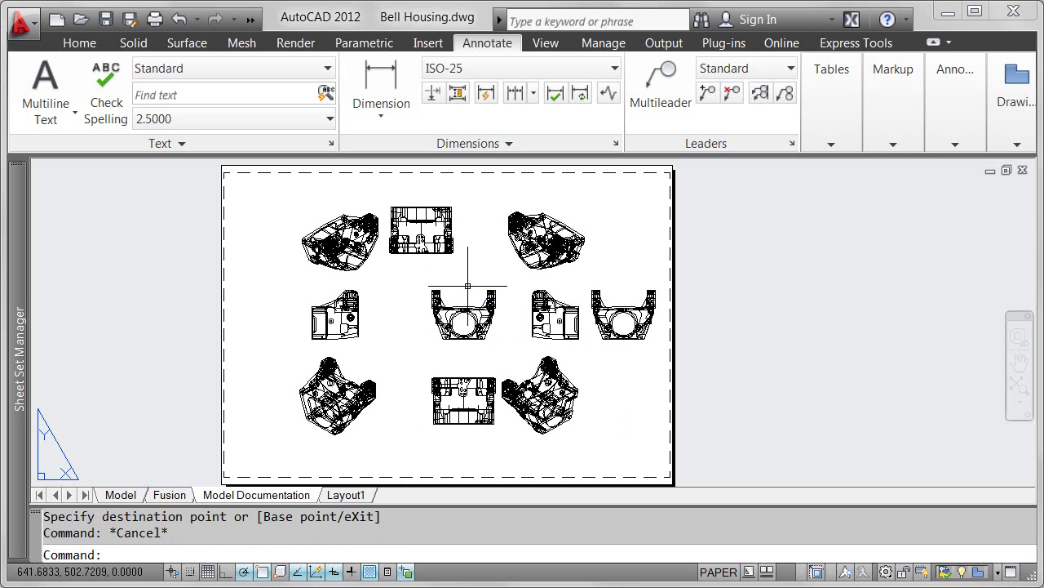
# - Repair the alignment of the projected view above the central base view, then clear the selection
pyautogui.click(481, 261)
pyautogui.click(451, 242)
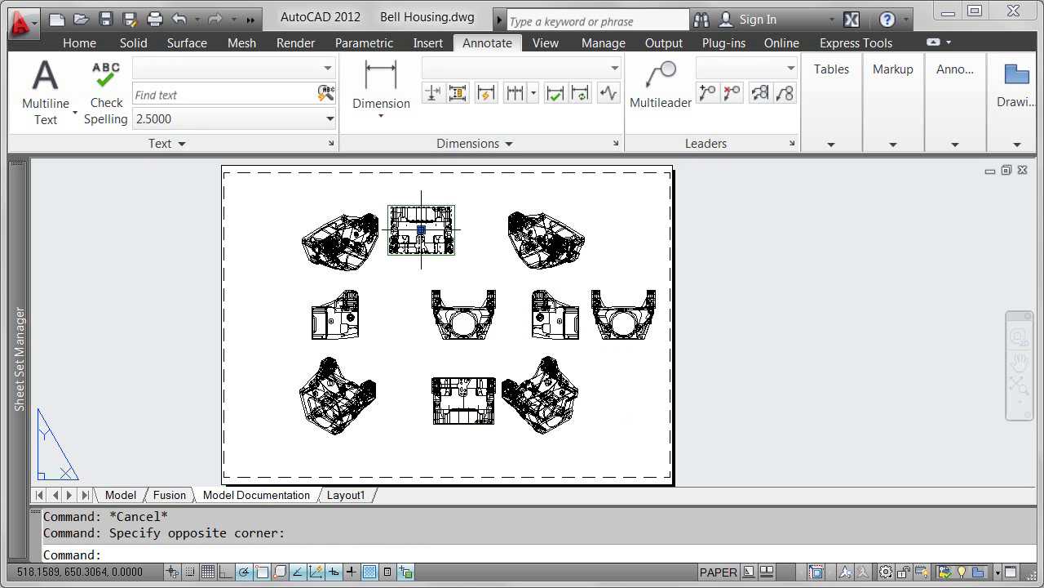
pyautogui.moveTo(421, 230)
pyautogui.click(477, 313)
pyautogui.click(478, 312)
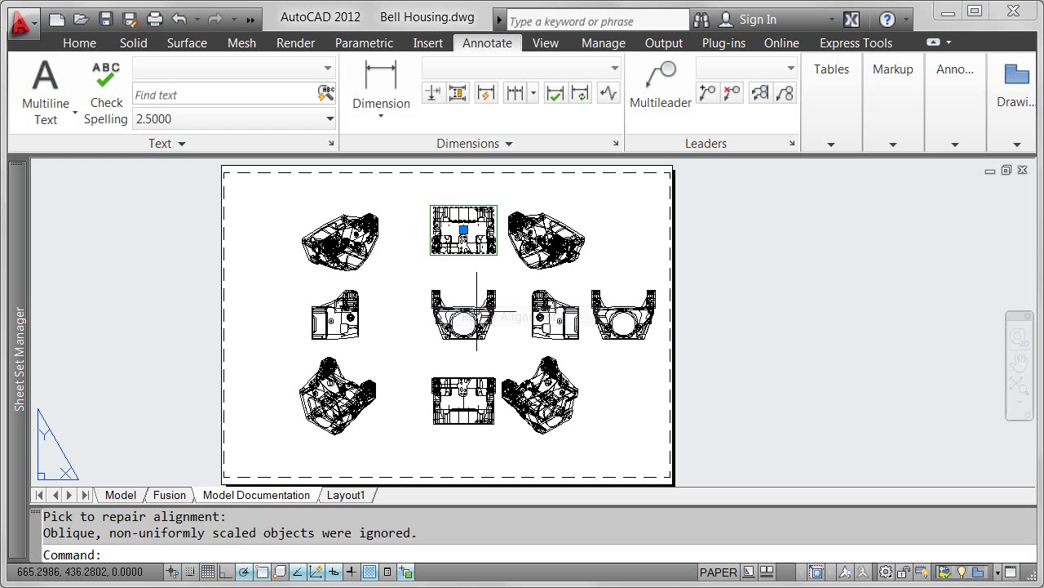
pyautogui.press('Escape')
# - Edit the central base view, setting its scale to 1:4 and its view style to Shaded
pyautogui.doubleClick(478, 312)
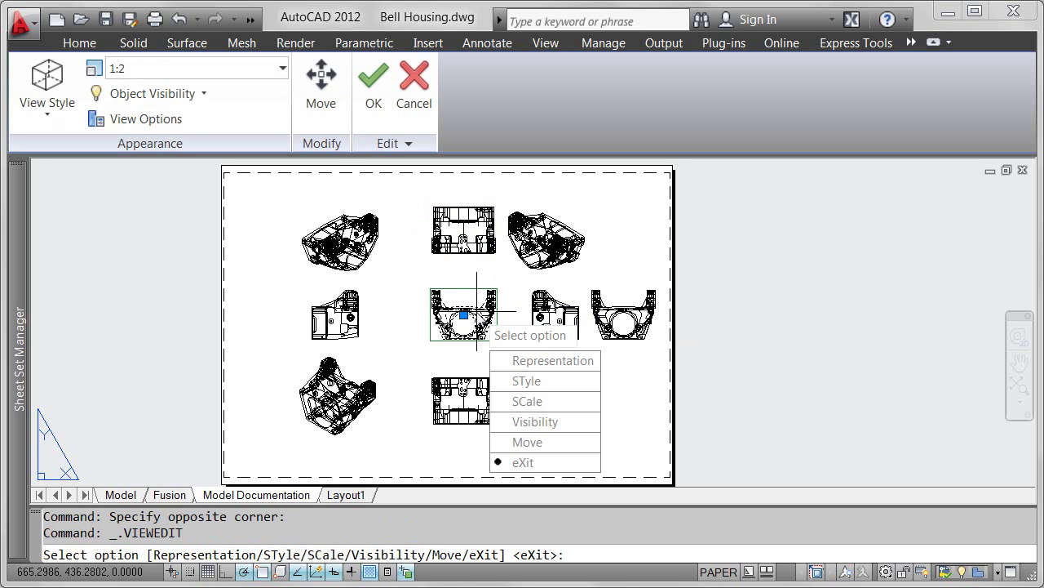
pyautogui.click(282, 71)
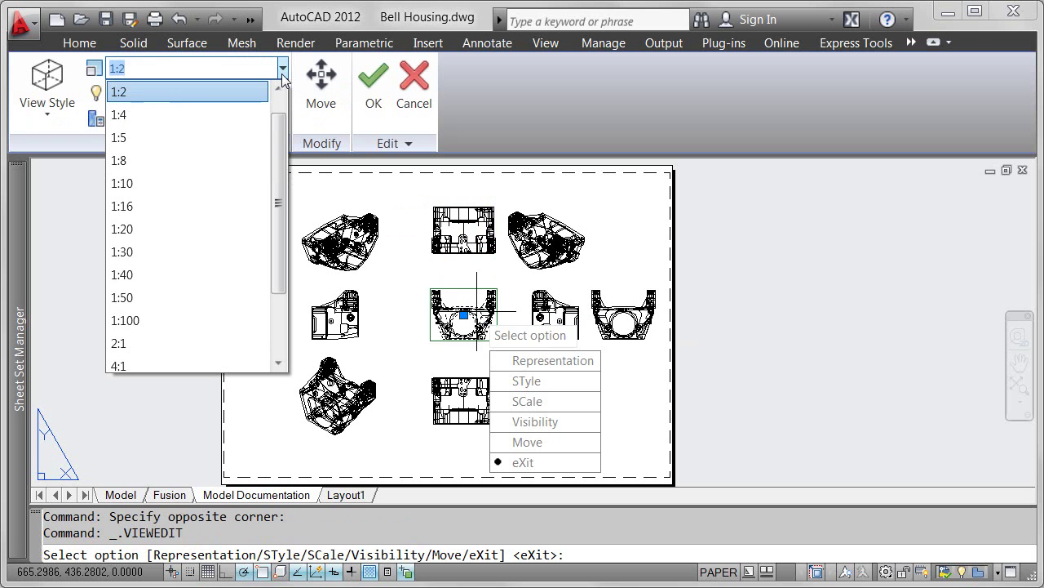
pyautogui.click(250, 116)
pyautogui.click(50, 114)
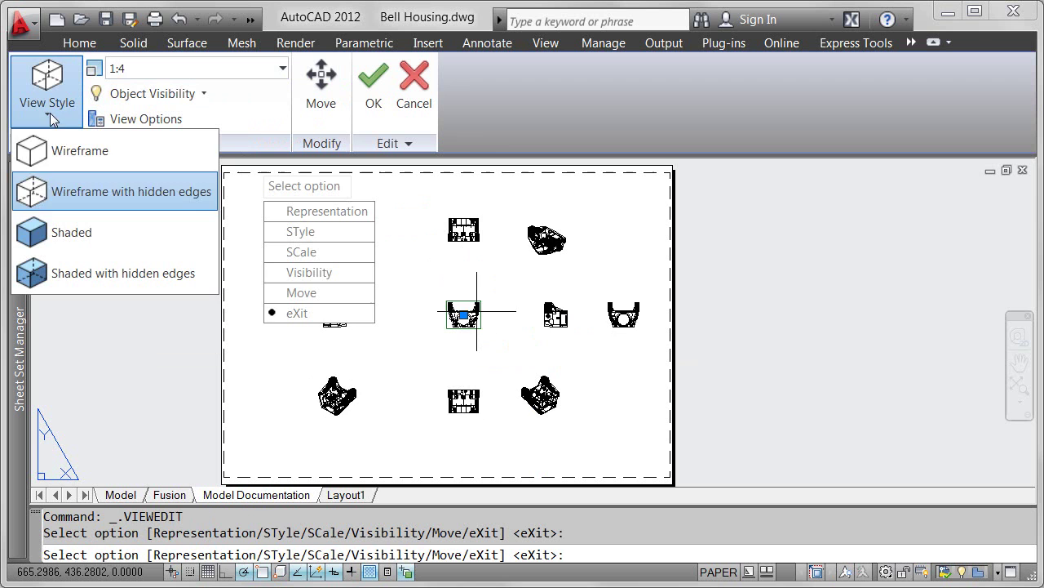
pyautogui.click(73, 232)
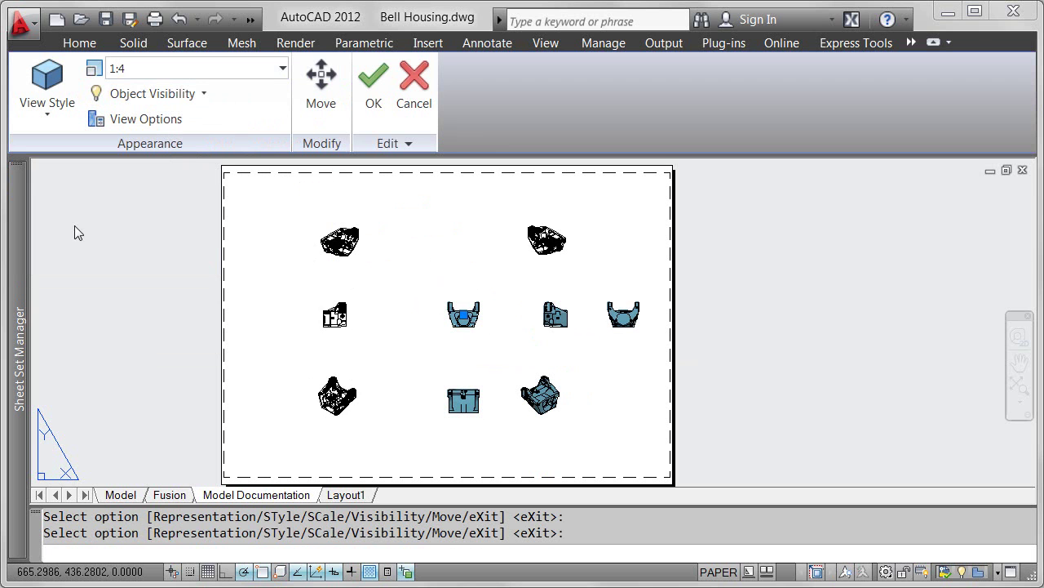
# - Set the central base view's scale to 1:2 and finish editing the view
pyautogui.click(282, 69)
pyautogui.scroll(1, 282, 92)
pyautogui.click(234, 91)
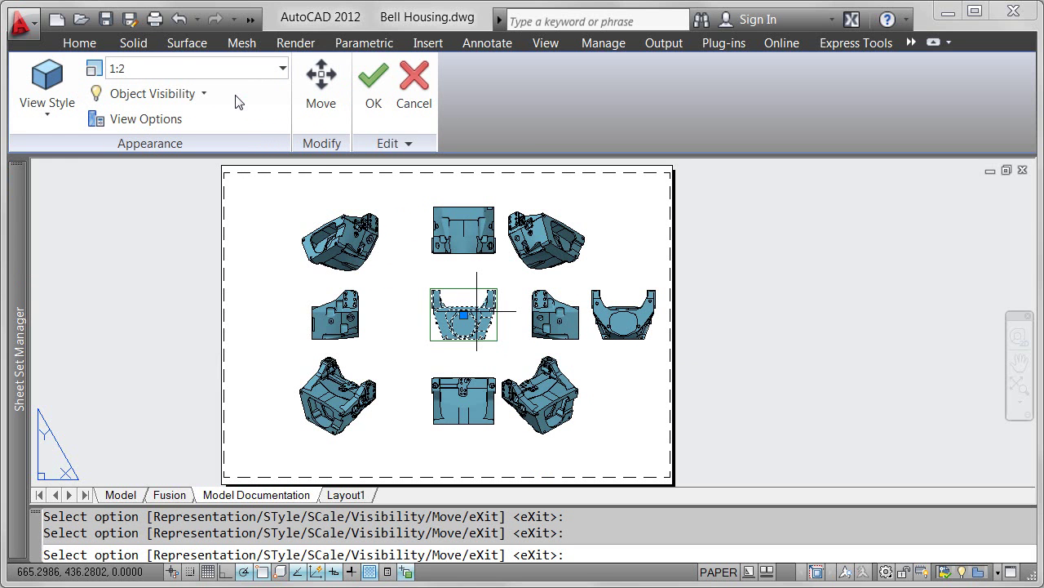
pyautogui.press('Escape')
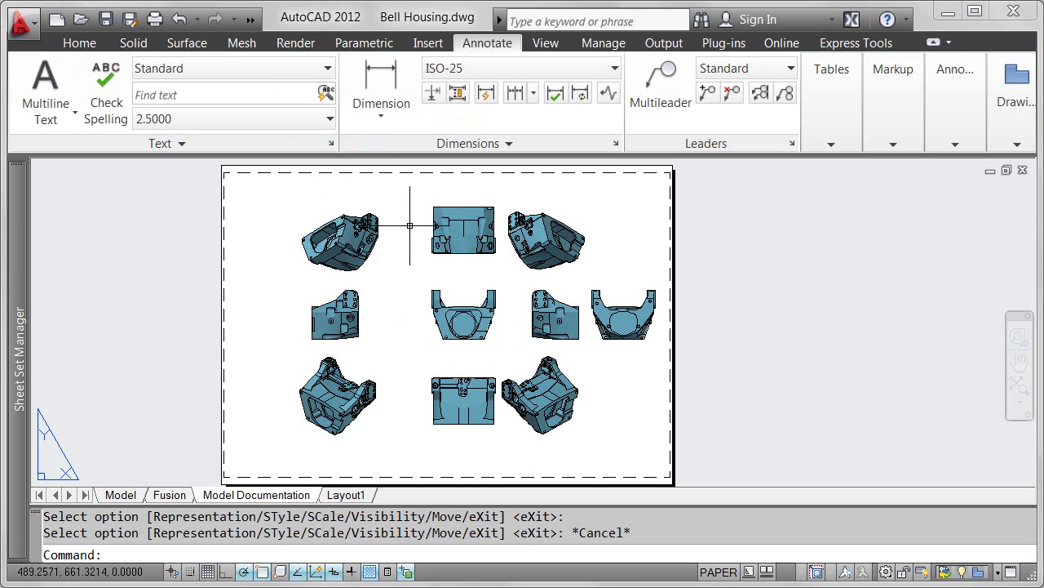
# - Change the view style of the side view immediately right of the base view to Wireframe and finish editing it
pyautogui.doubleClick(562, 310)
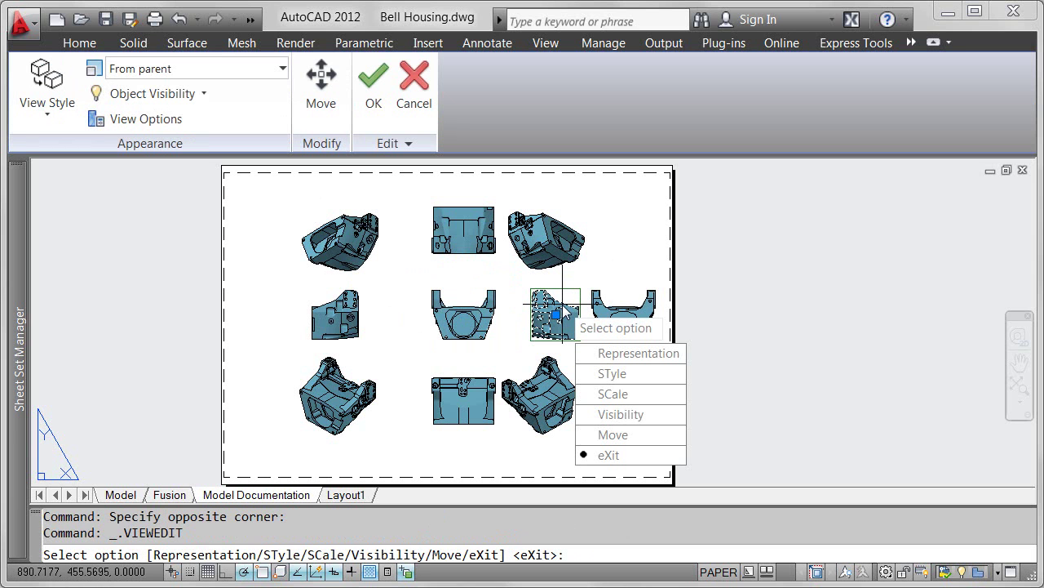
pyautogui.click(50, 114)
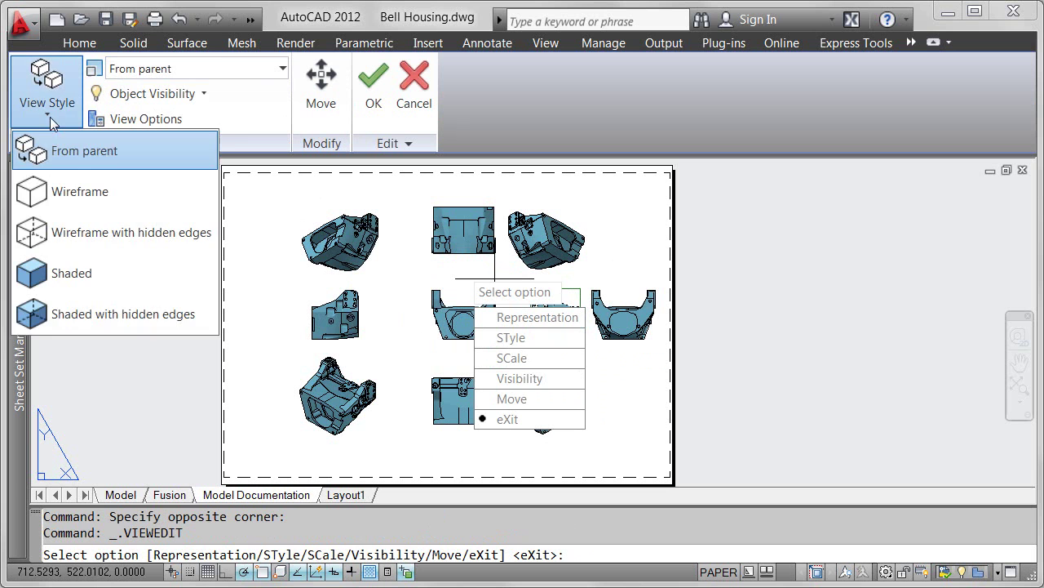
pyautogui.click(80, 188)
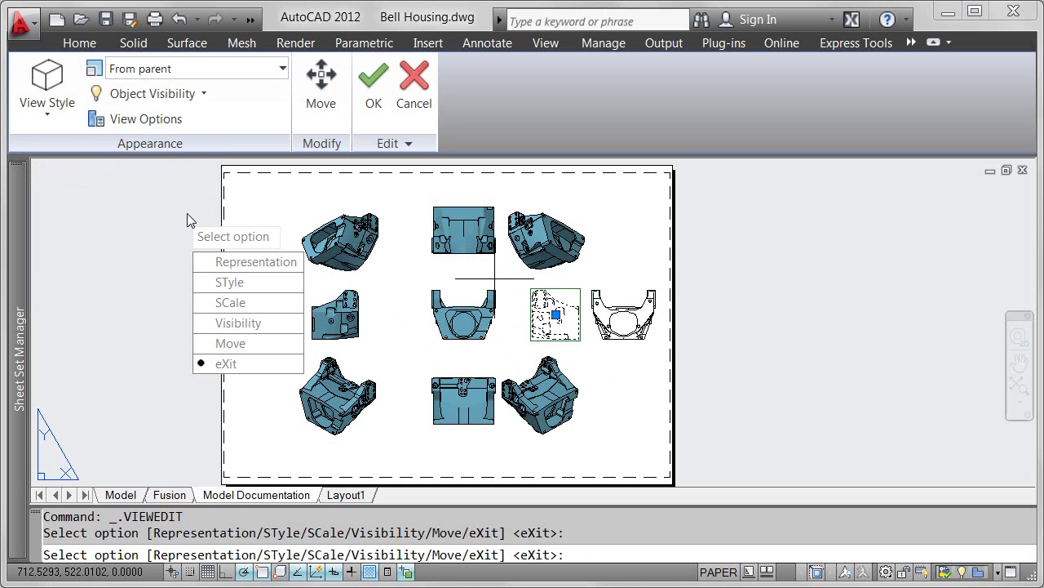
pyautogui.press('Escape')
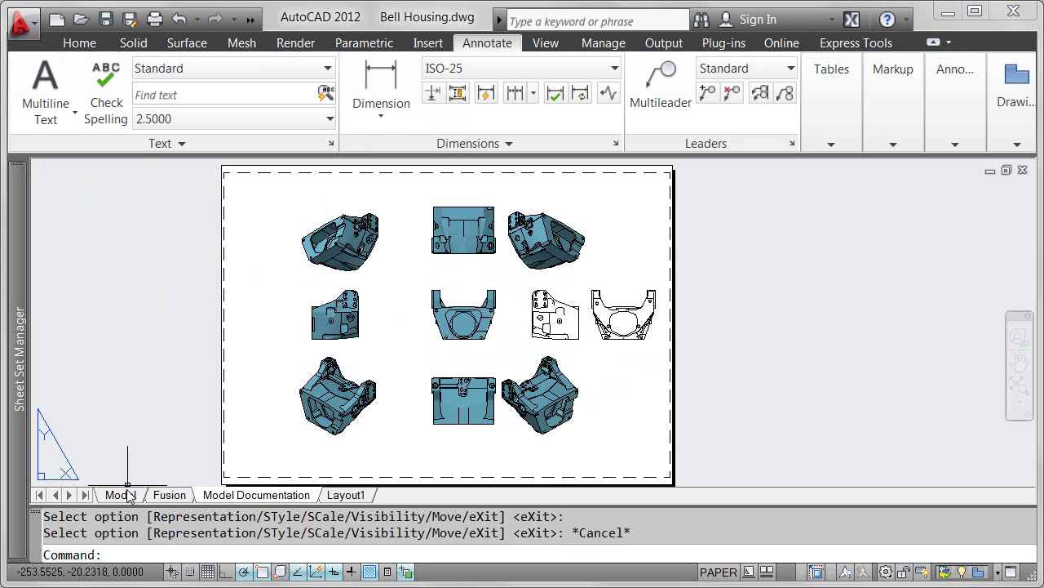
# - In model space, fillet the edge chains around the lower rounded pocket on the housing's left side with a radius of 2
pyautogui.click(120, 495)
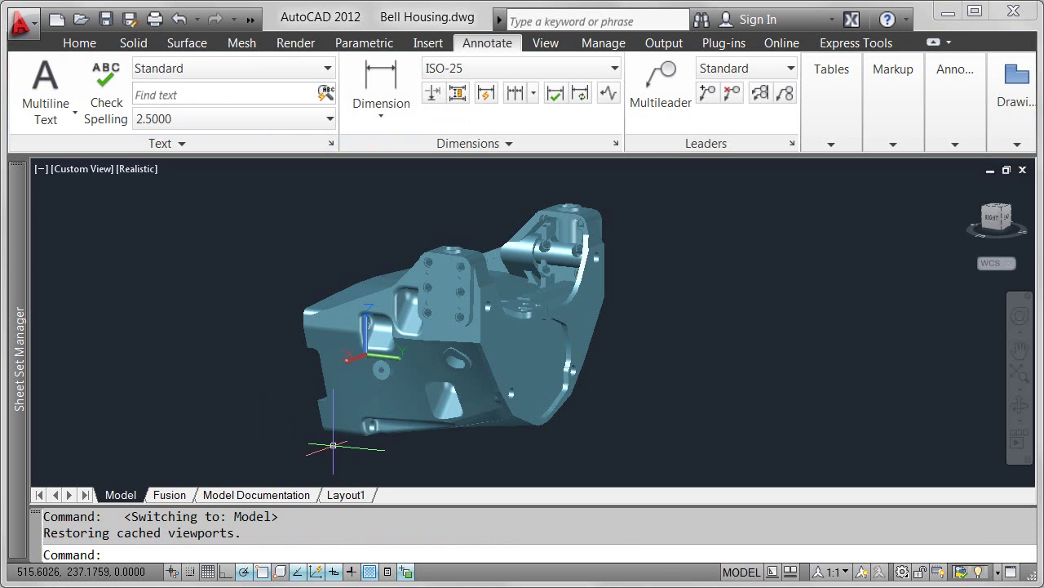
pyautogui.keyDown('shift'); pyautogui.moveTo(583, 373); pyautogui.dragTo(403, 334, button='middle'); pyautogui.keyUp('shift')
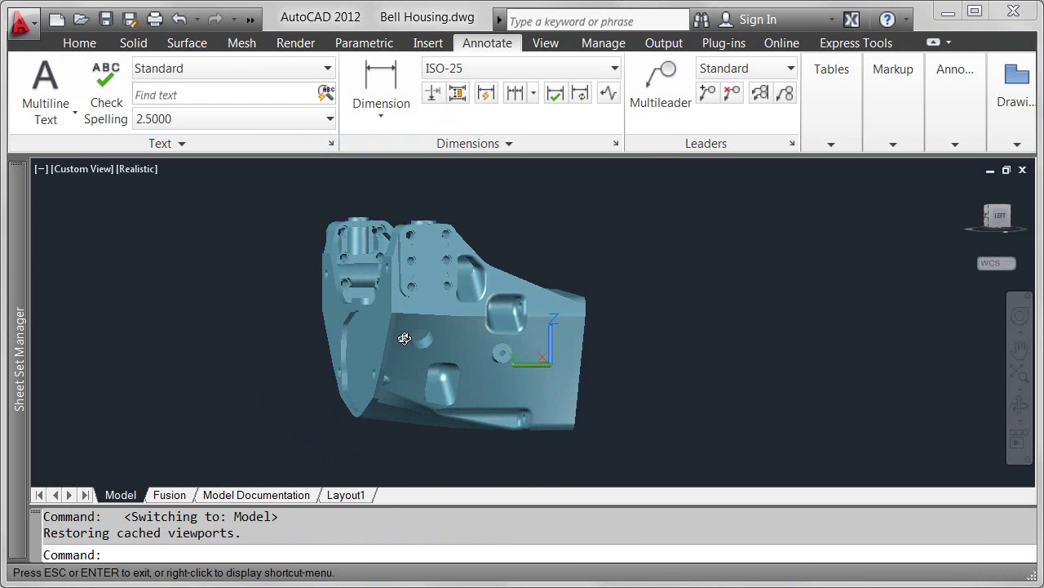
pyautogui.scroll(6, 419, 415)
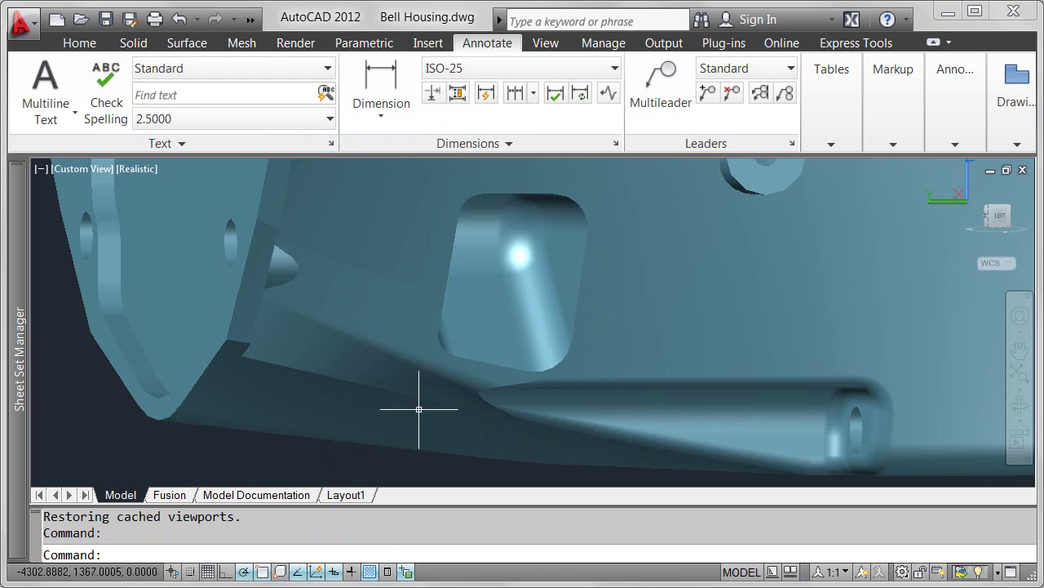
pyautogui.click(142, 49)
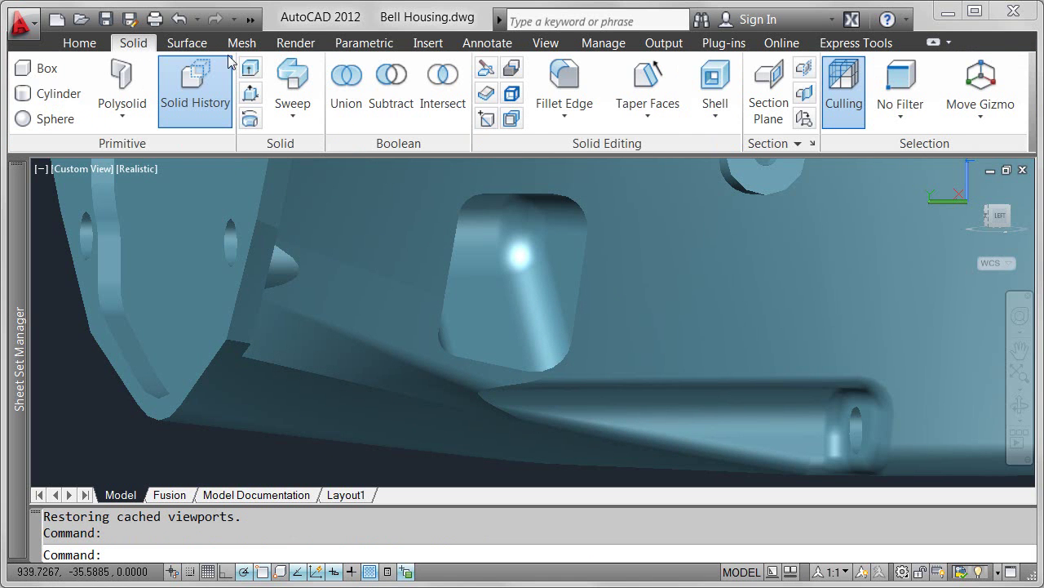
pyautogui.click(563, 80)
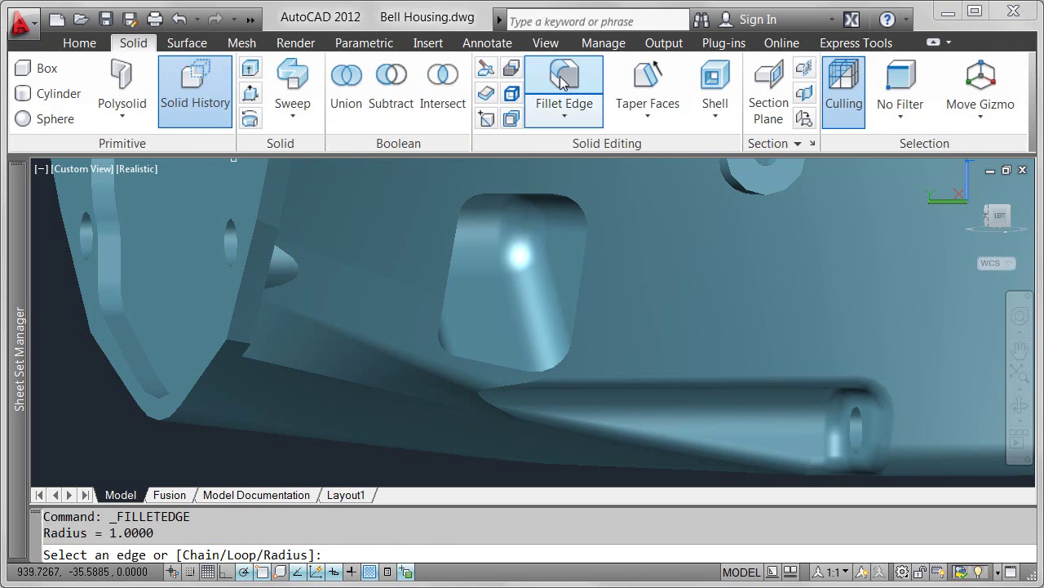
pyautogui.rightClick(454, 236)
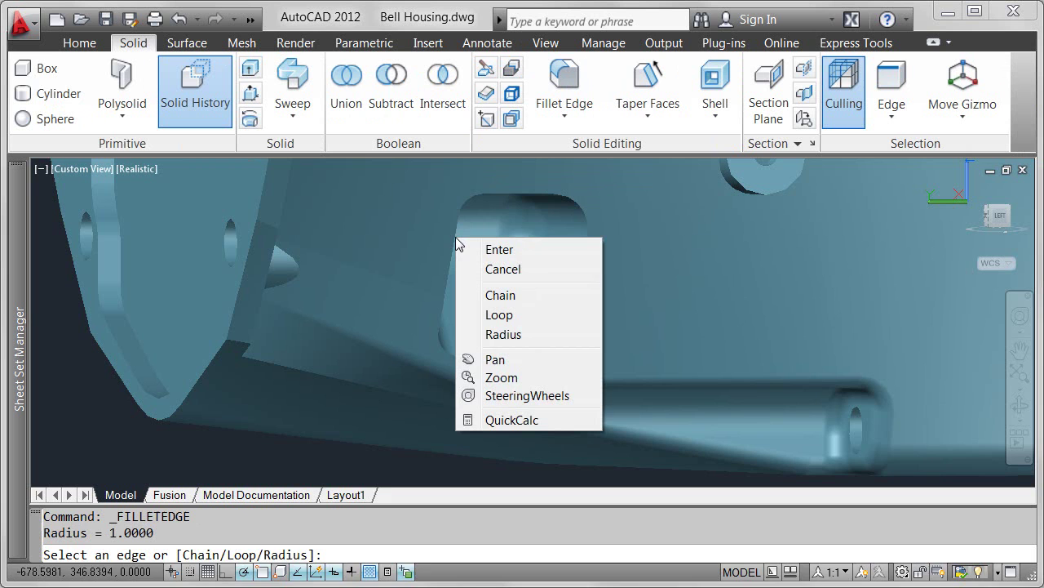
pyautogui.click(487, 333)
pyautogui.write('2')
pyautogui.press('Return')
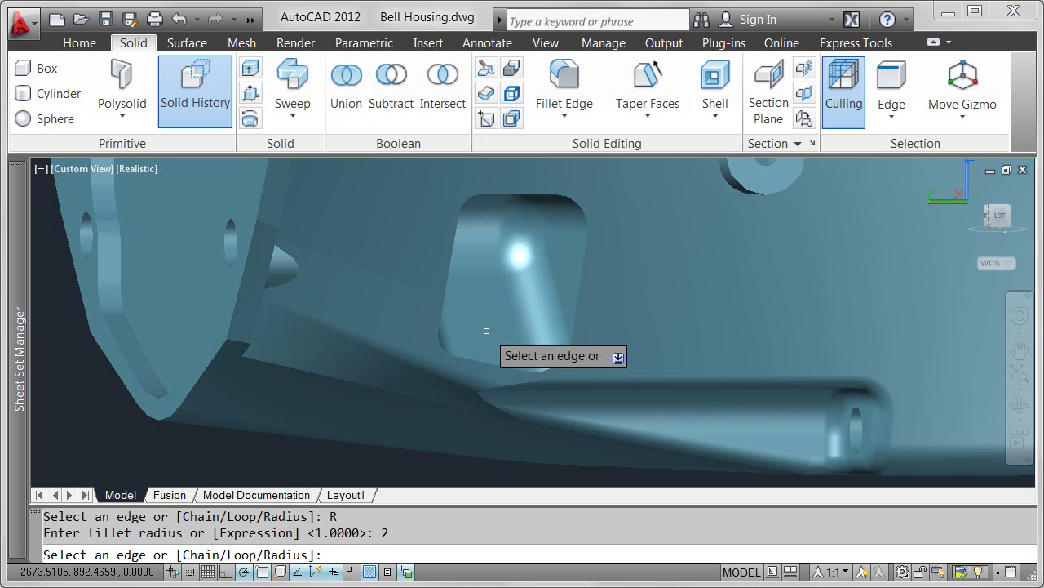
pyautogui.write('c')
pyautogui.press('Return')
pyautogui.click(447, 283)
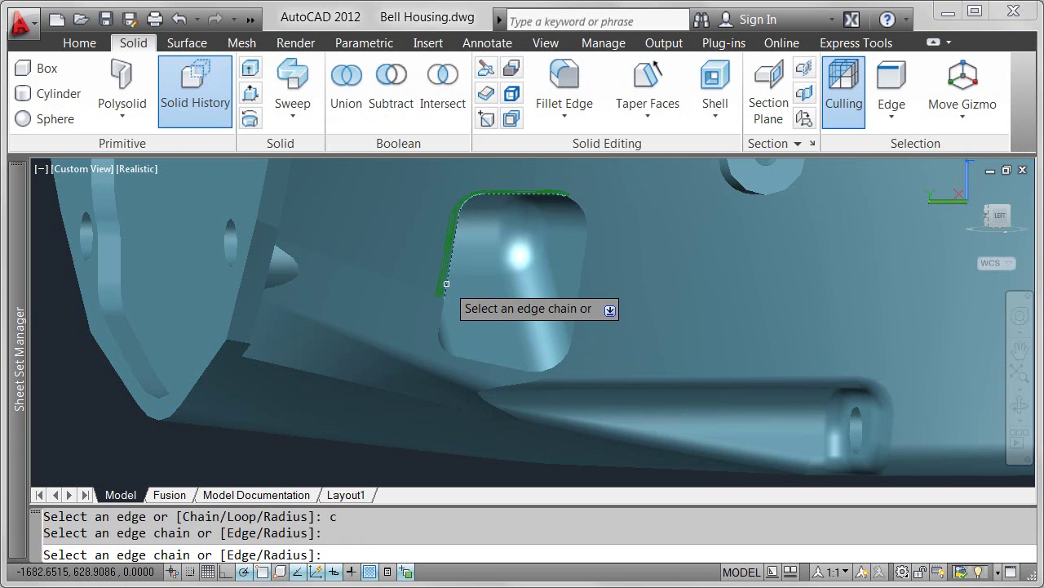
pyautogui.click(441, 313)
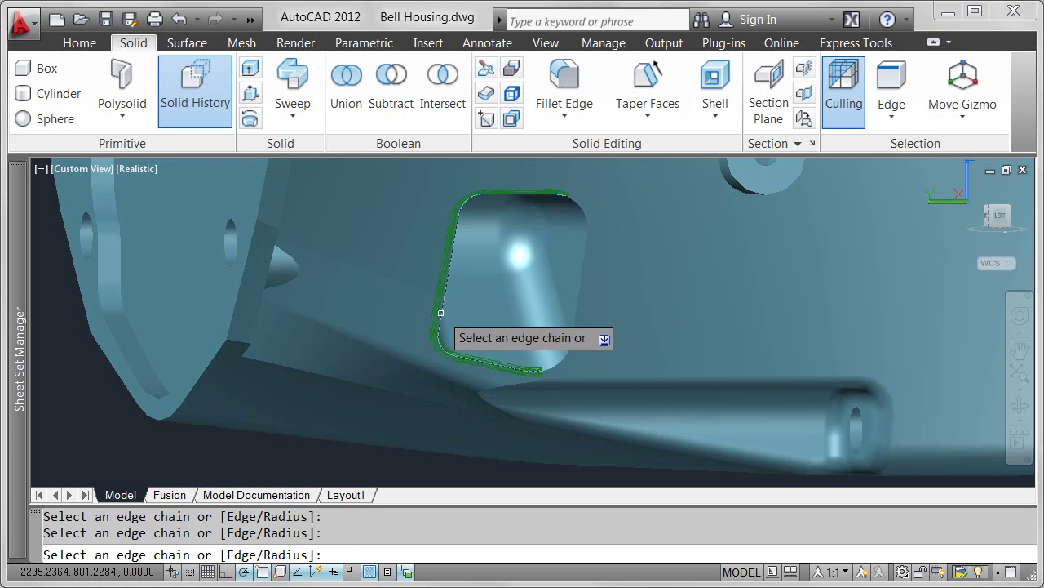
pyautogui.click(548, 360)
pyautogui.press('Return')
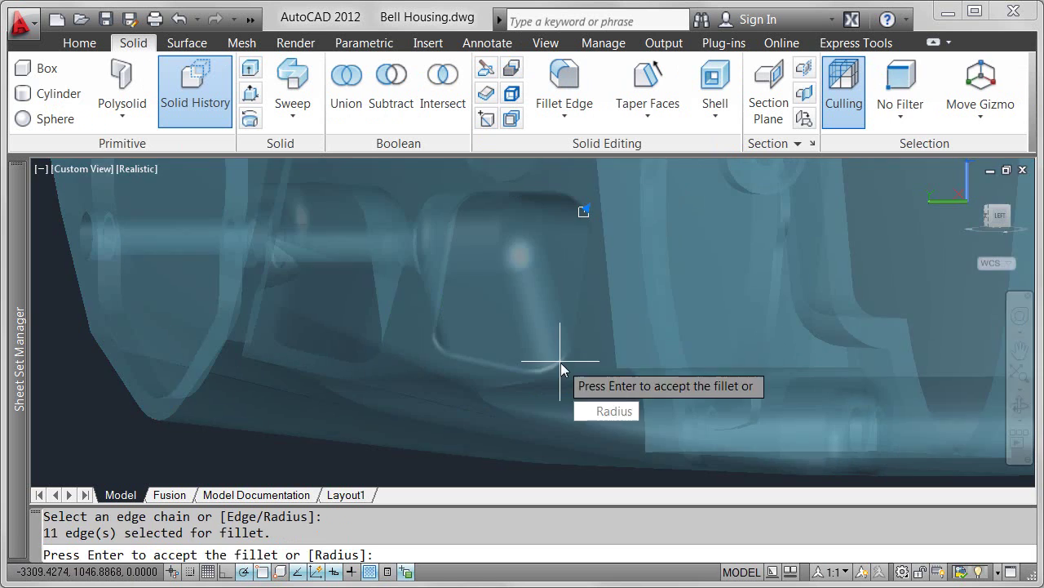
pyautogui.press('Return')
# - On the Model Documentation layout, update the upper-left isometric view and the view above the base view, then update all drawing views
pyautogui.click(291, 496)
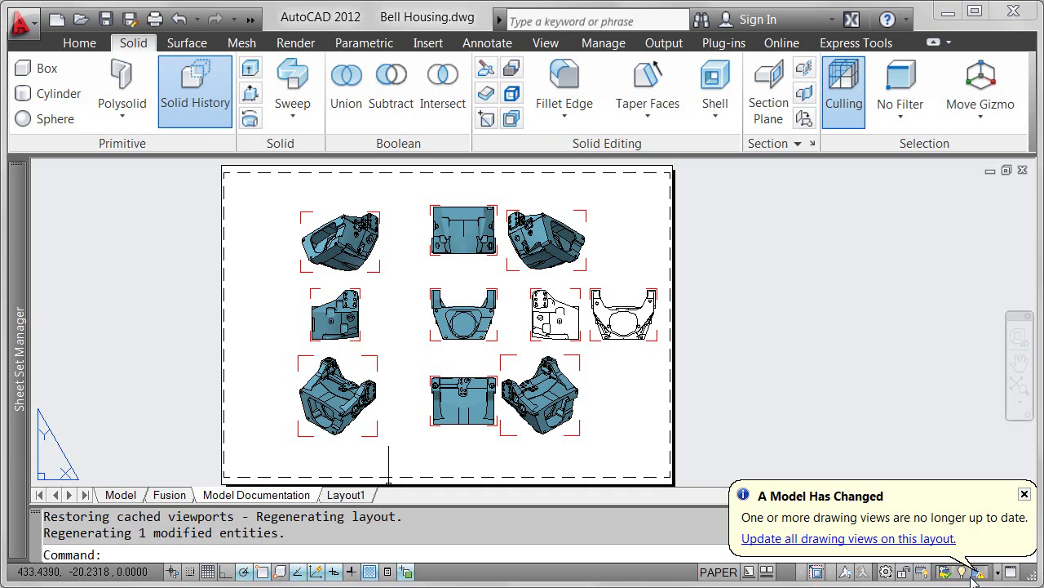
pyautogui.click(380, 271)
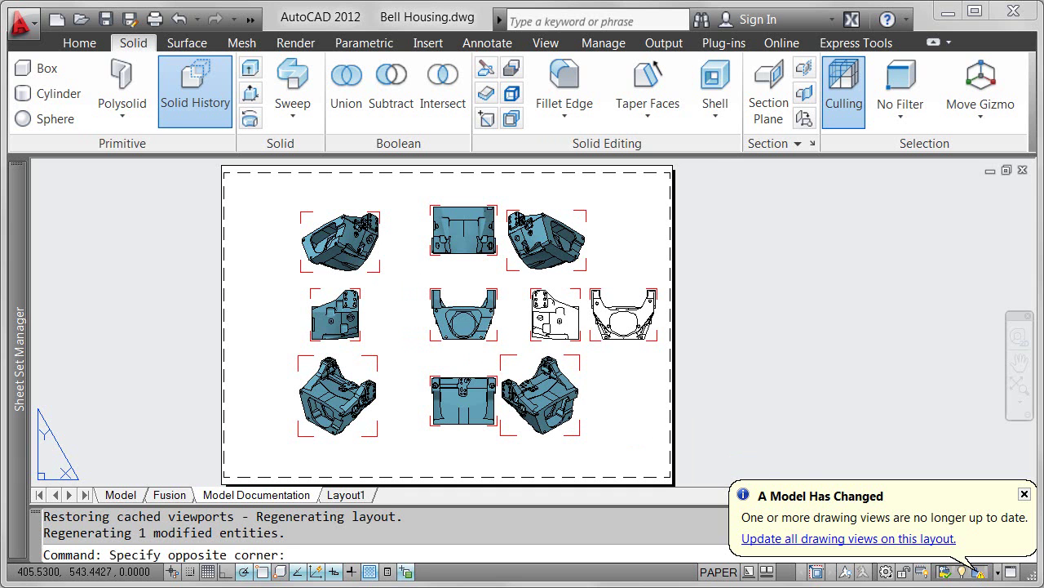
pyautogui.click(377, 269)
pyautogui.click(433, 253)
pyautogui.click(431, 253)
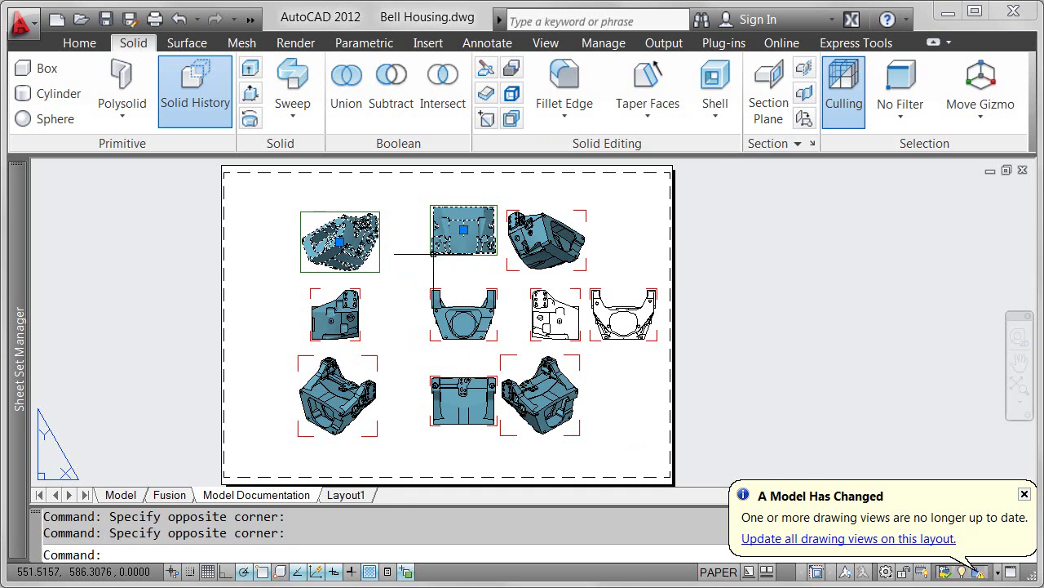
pyautogui.click(489, 45)
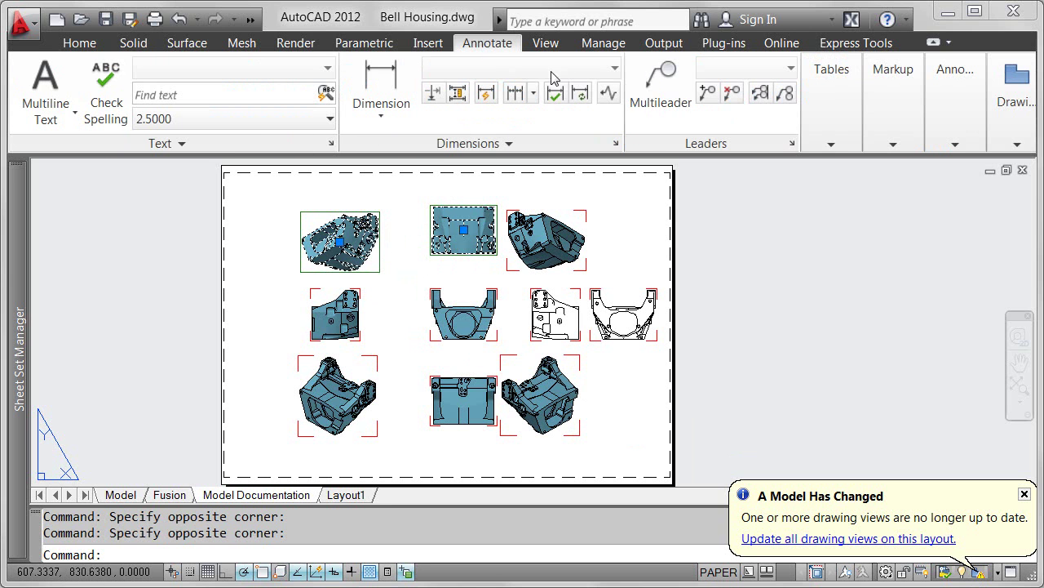
pyautogui.click(1015, 147)
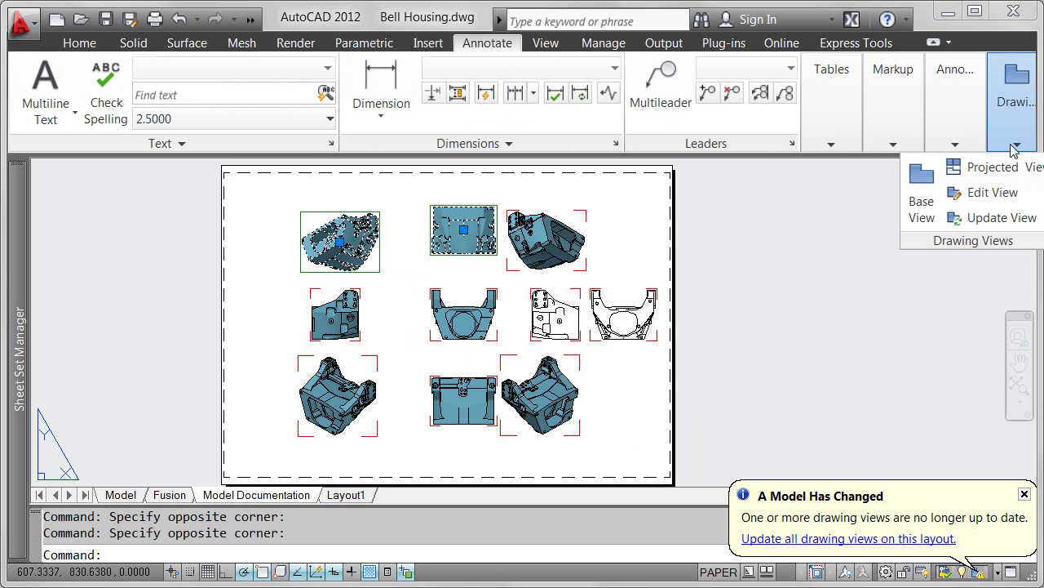
pyautogui.click(1002, 219)
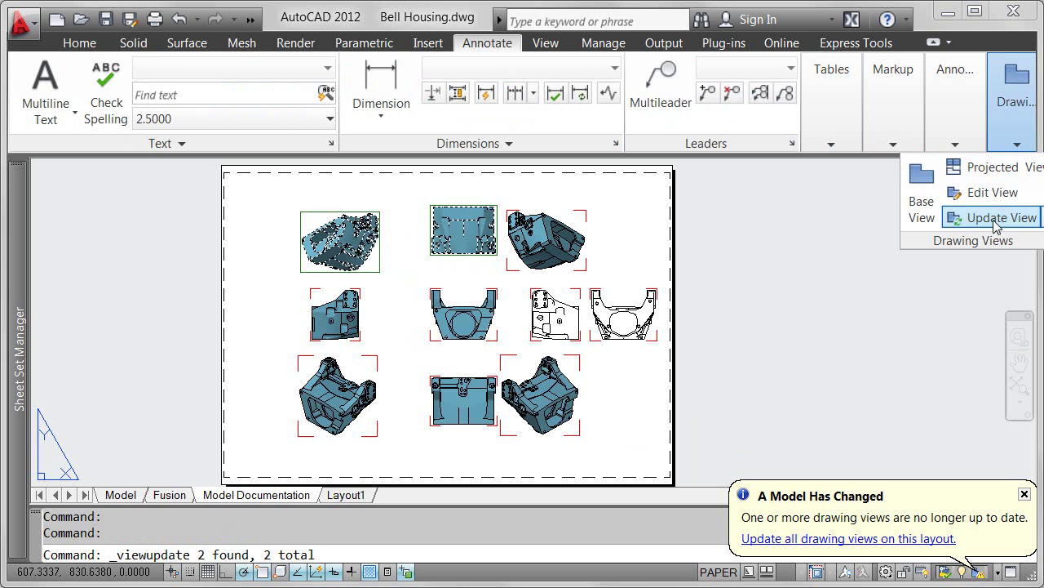
pyautogui.click(819, 539)
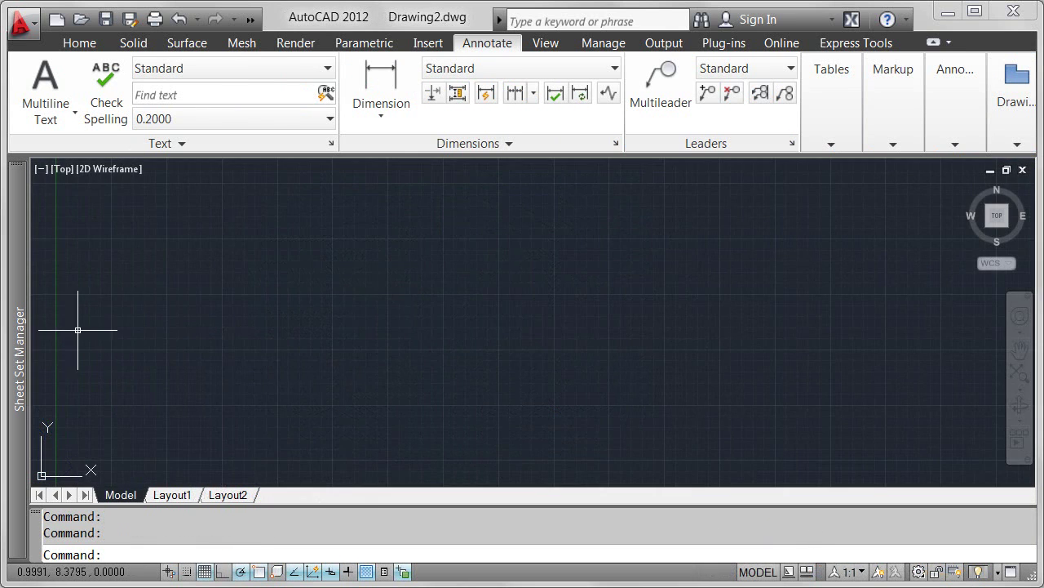
# - Open the sheet "12 - Model Documentation - Inventor" from the AutoCAD 2012 Demo sheet set
pyautogui.moveTo(25, 341)
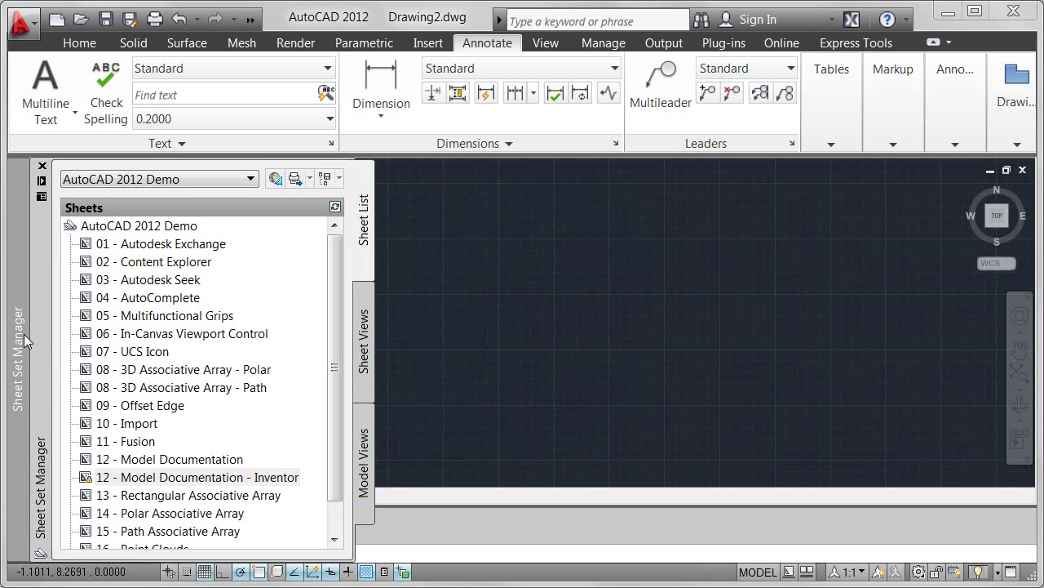
pyautogui.doubleClick(169, 481)
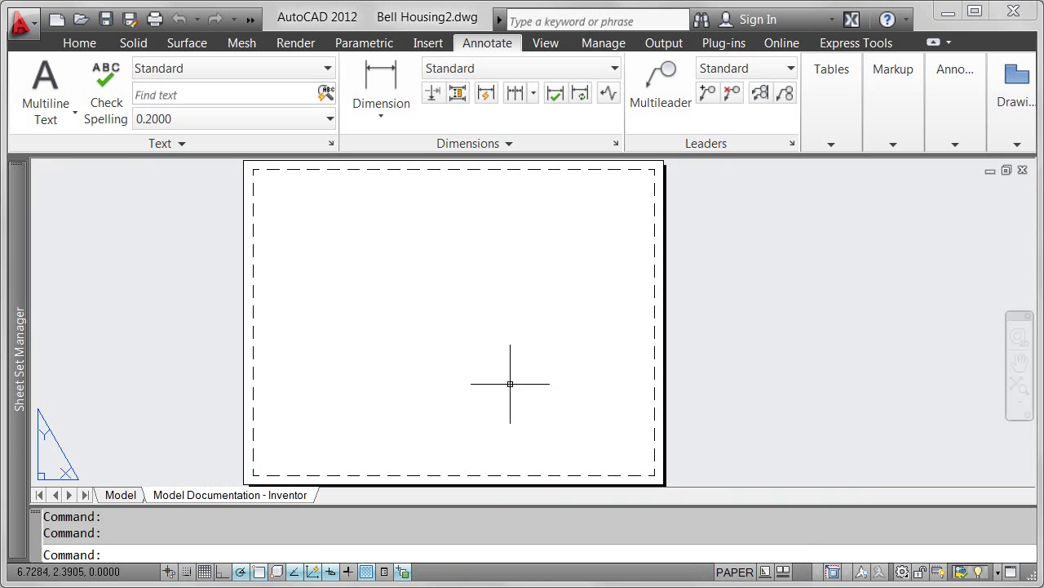
# - Start a base view from the Inventor part Bell Housing.ipt in the Bell Housing folder, keeping the file filter on Autodesk Inventor Files
pyautogui.click(1015, 133)
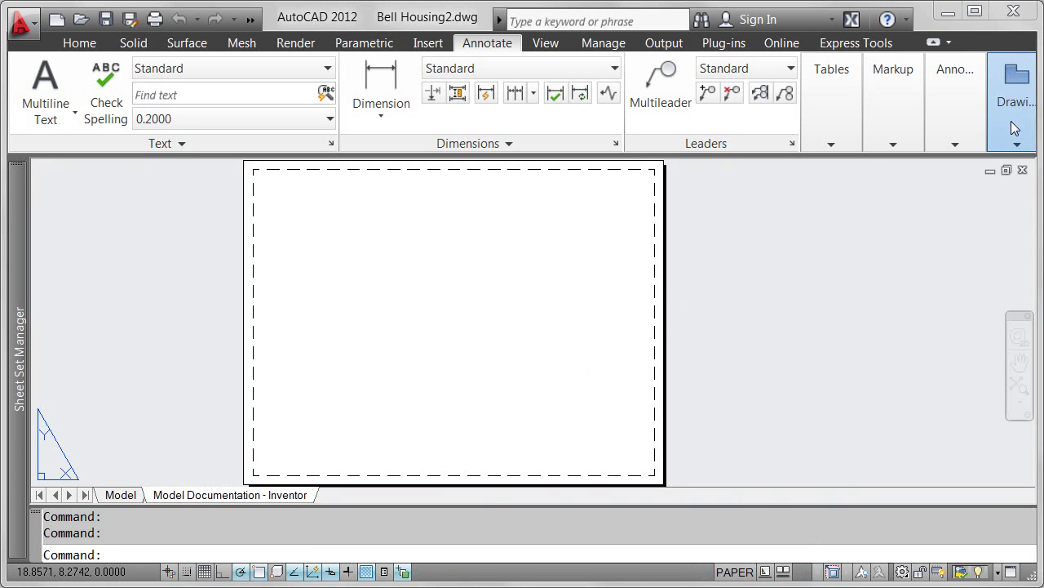
pyautogui.click(922, 173)
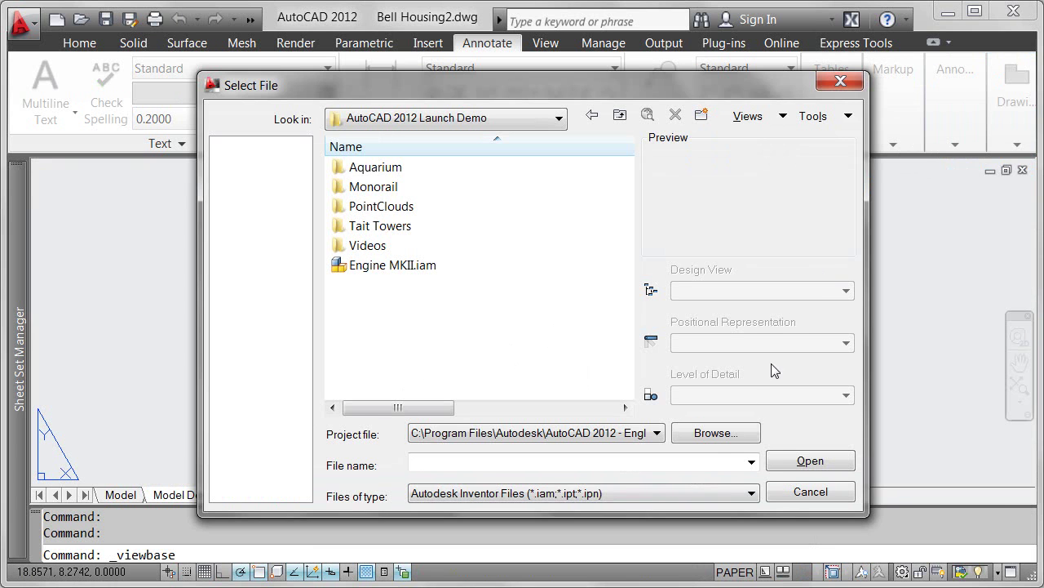
pyautogui.click(750, 492)
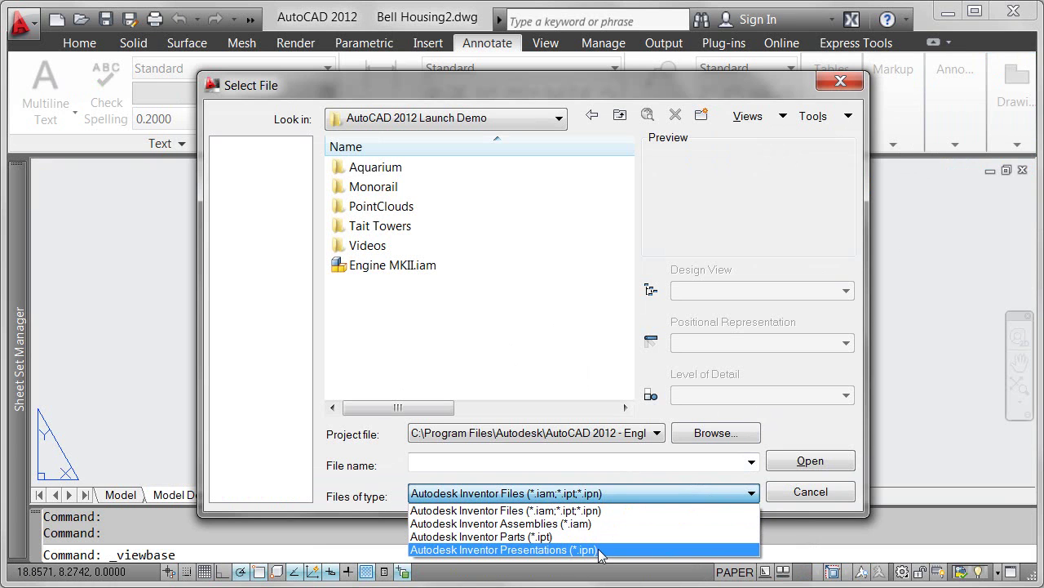
pyautogui.click(608, 511)
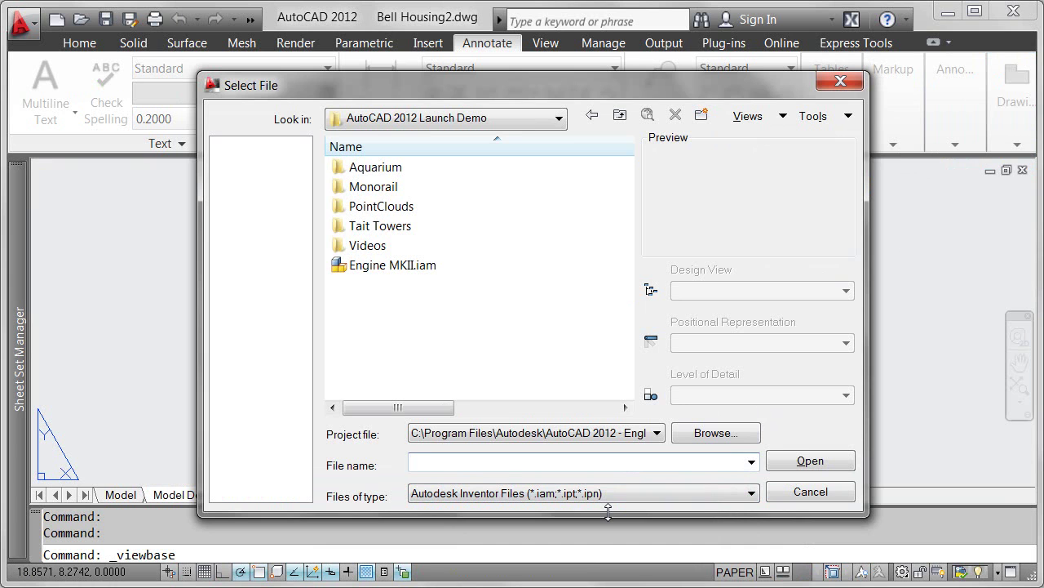
pyautogui.doubleClick(379, 187)
pyautogui.doubleClick(382, 168)
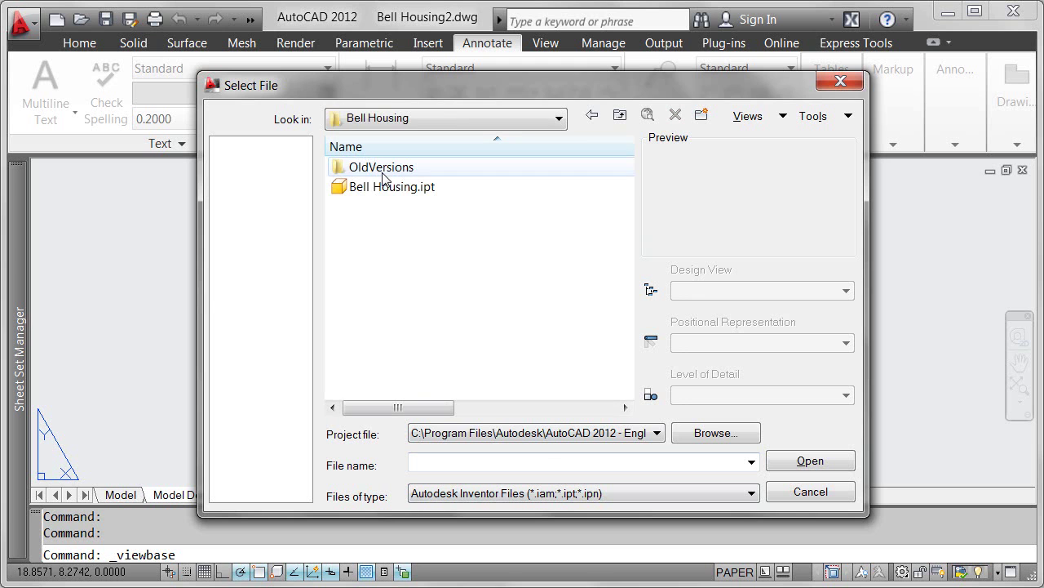
pyautogui.click(382, 188)
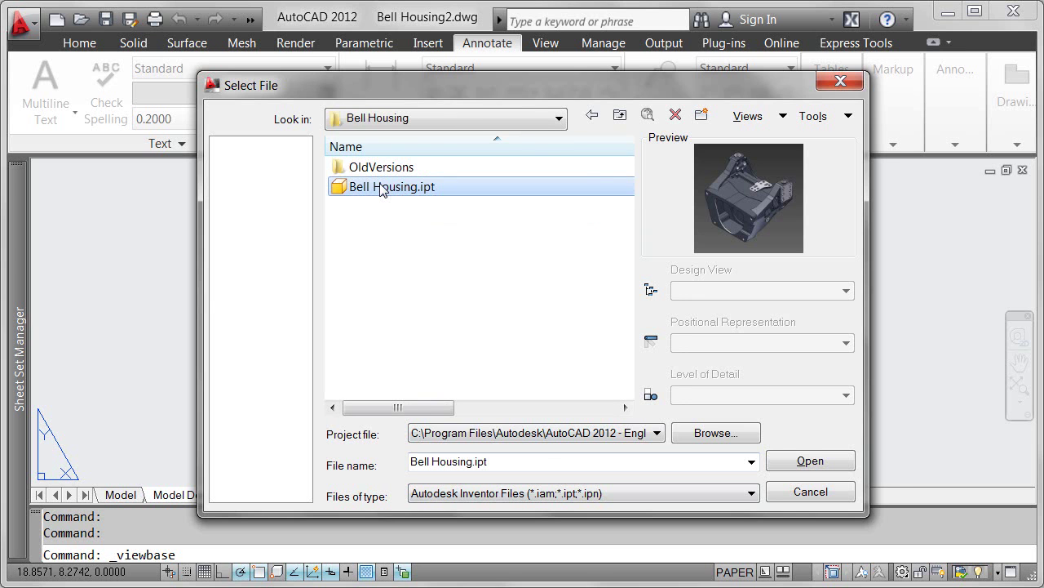
pyautogui.doubleClick(379, 186)
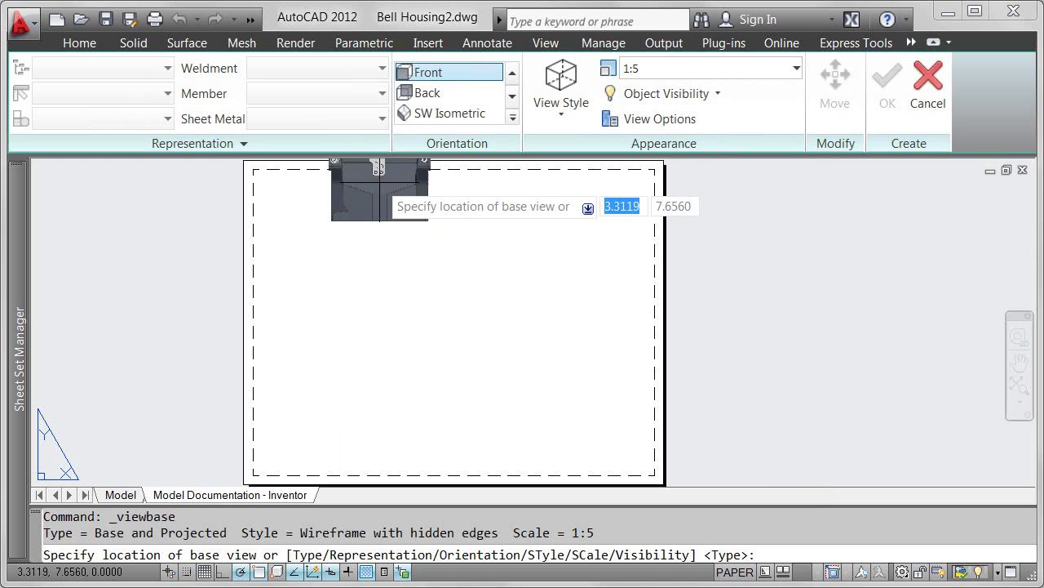
# - Place the Front base view at 1:5 in the sheet's upper-left area, with projected views to its right, below it and an isometric diagonally lower right
pyautogui.click(350, 252)
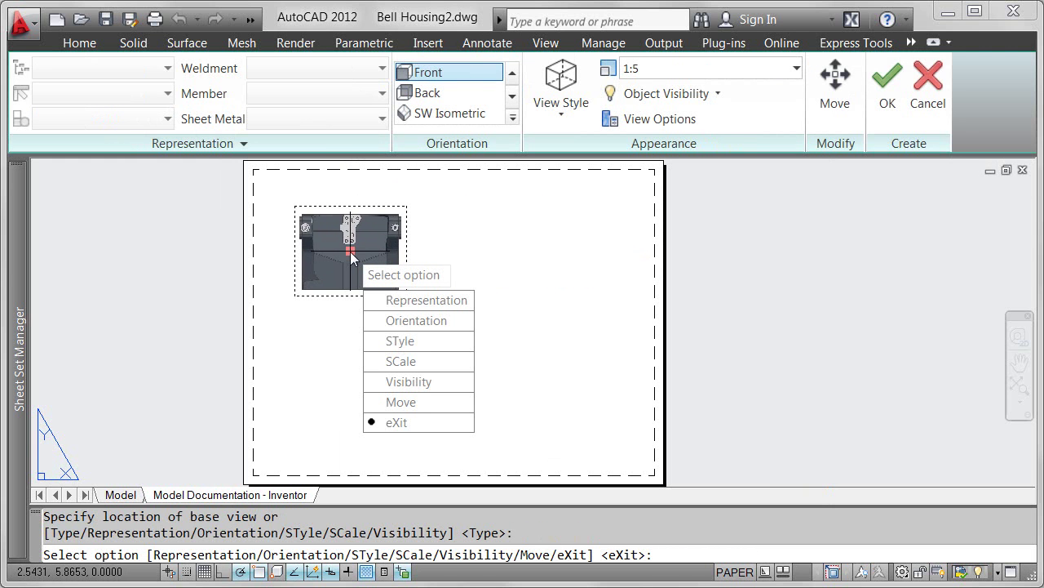
pyautogui.press('Return')
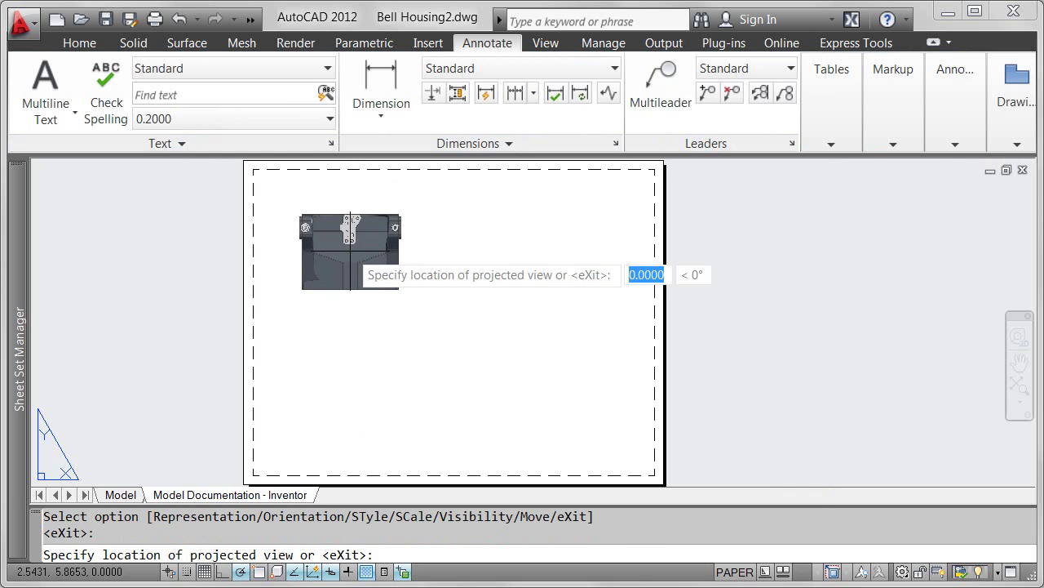
pyautogui.click(487, 252)
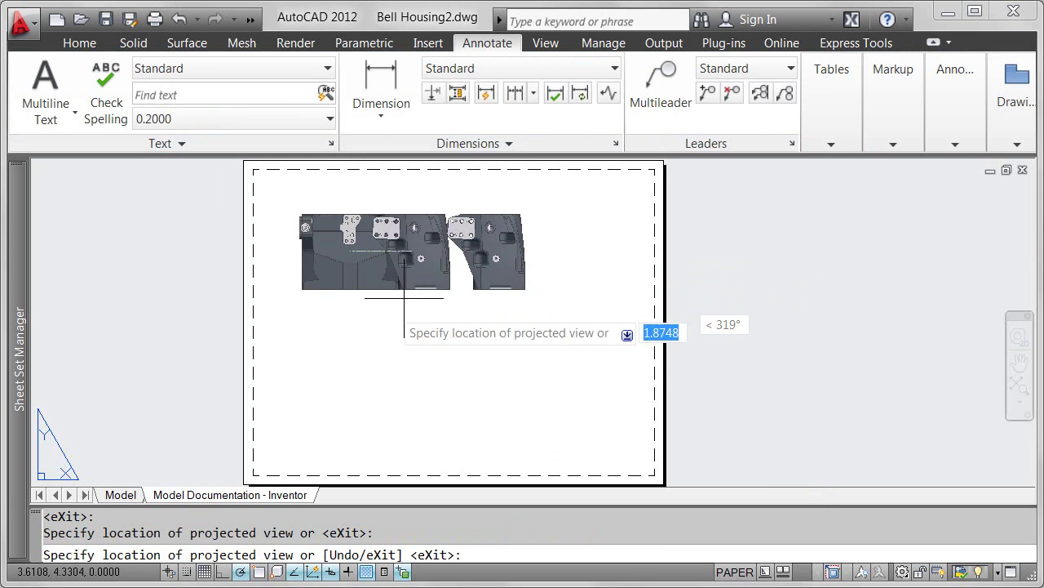
pyautogui.click(351, 365)
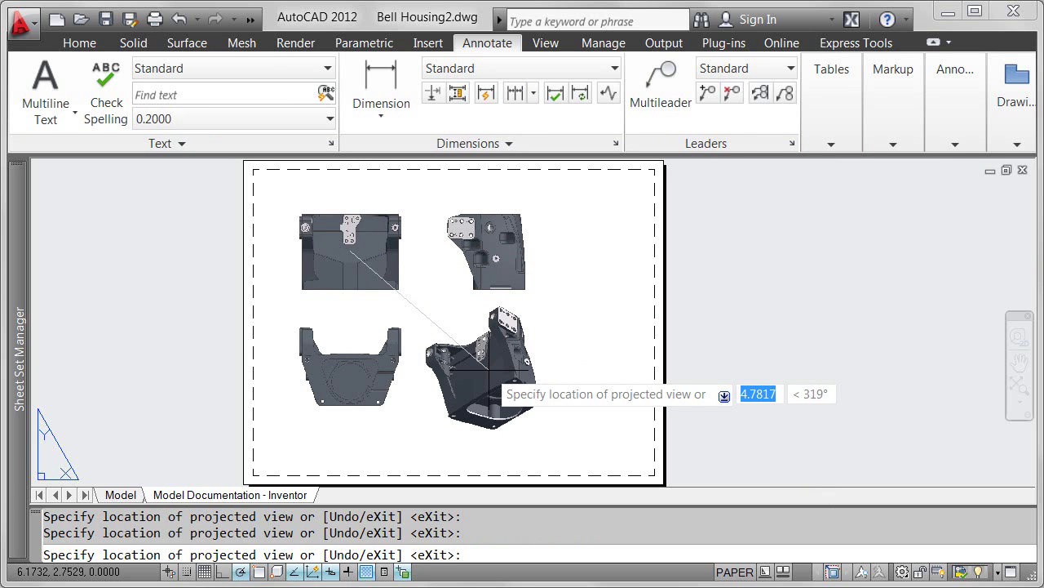
pyautogui.click(487, 370)
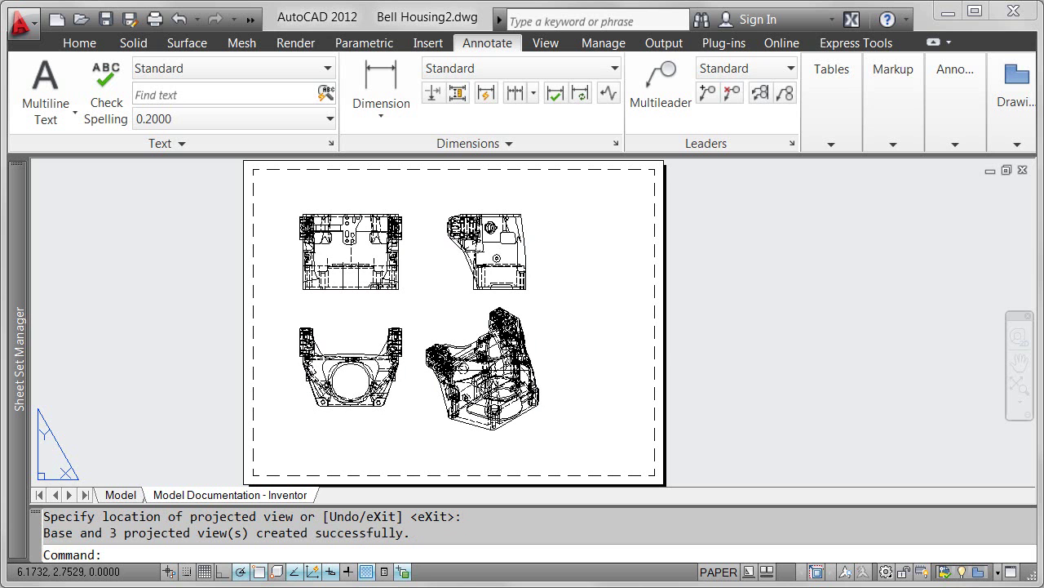
# - Open the front base view for editing and cancel without changing it
pyautogui.doubleClick(397, 272)
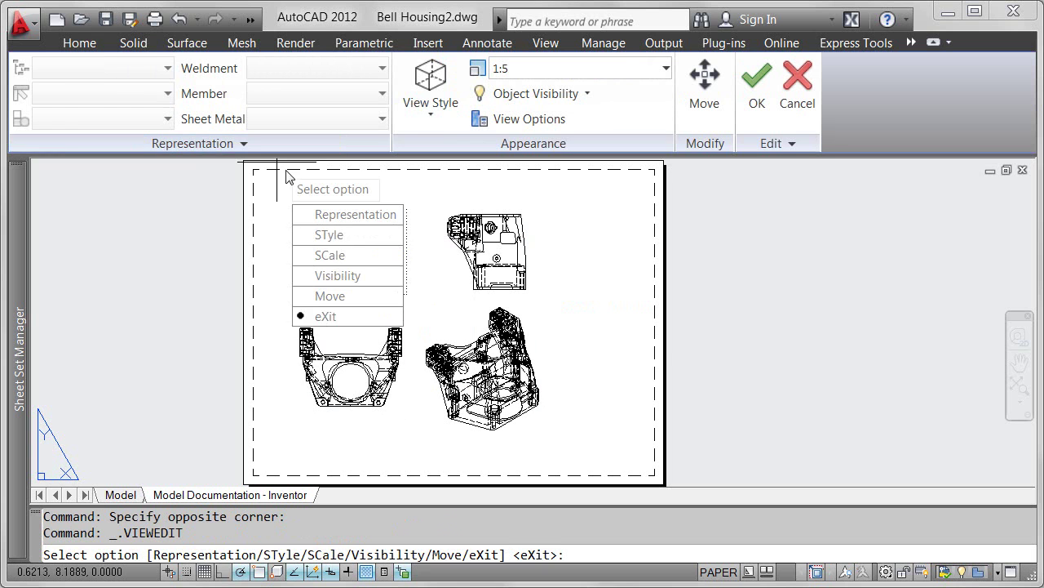
pyautogui.press('Escape')
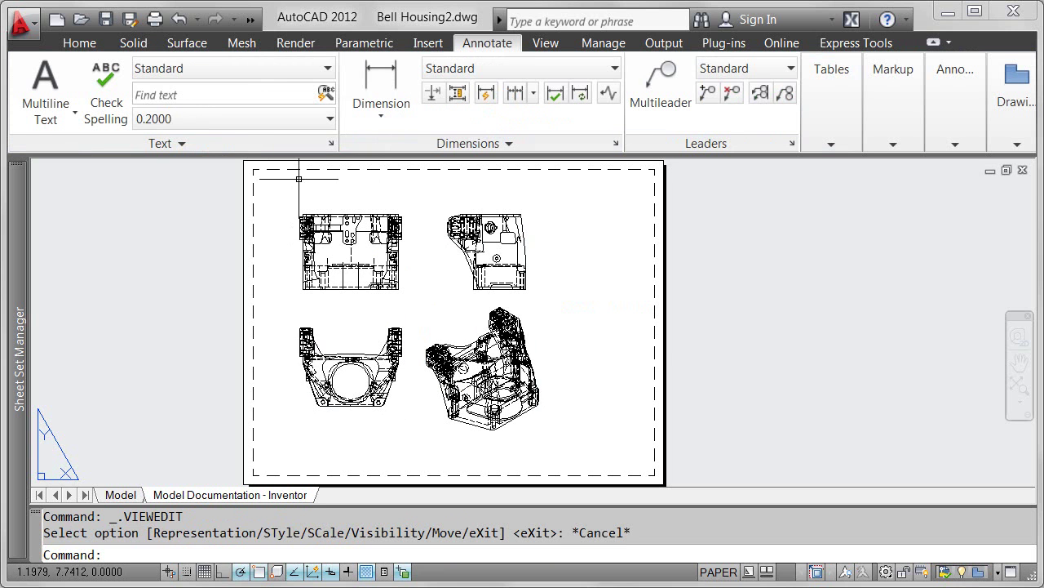